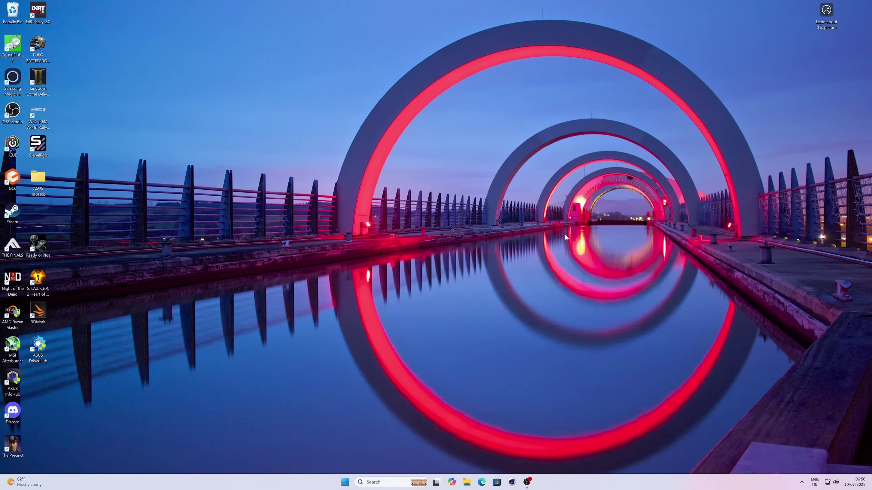
Show the PC's drives under This PC, then launch Disk Management by searching 'disk m'
click(466, 482)
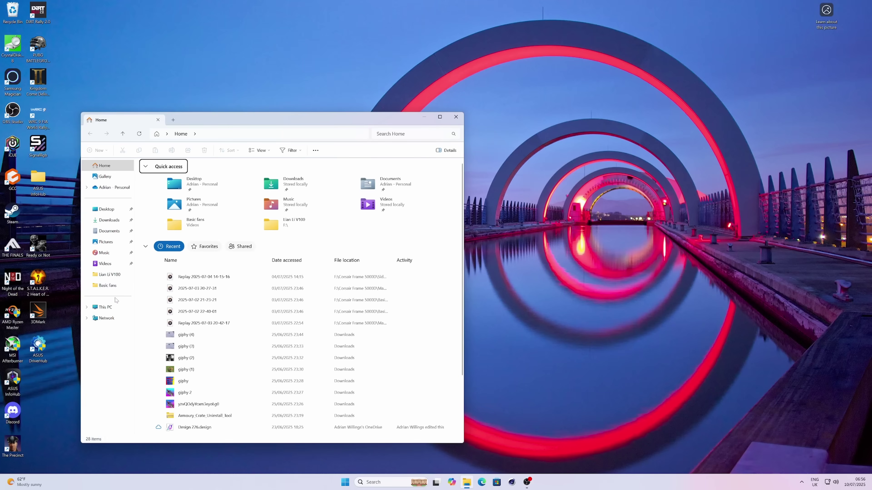
click(110, 311)
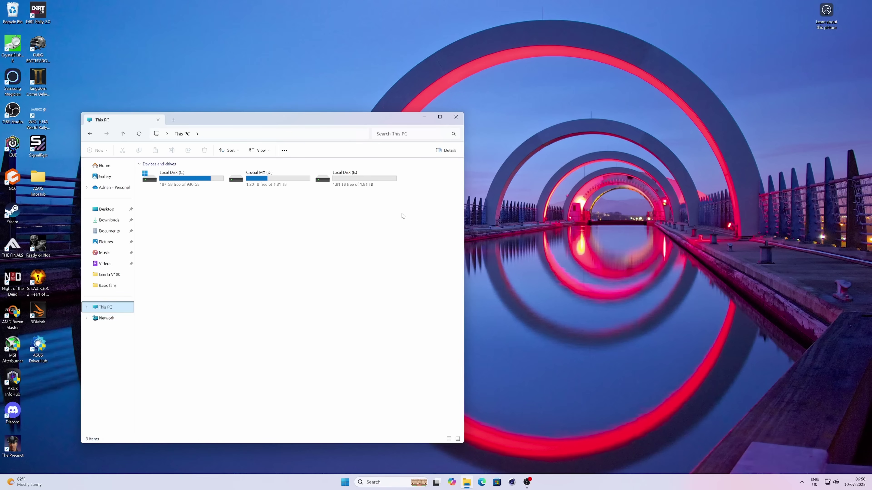
key(super)
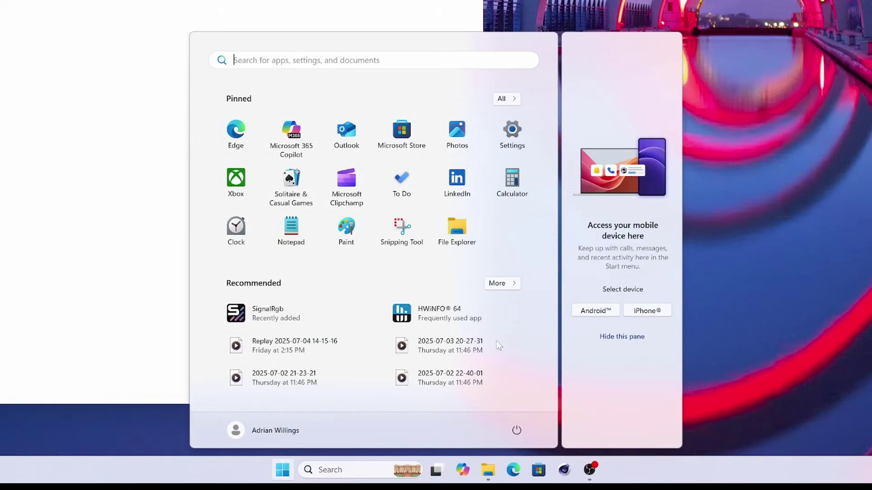
text(disk )
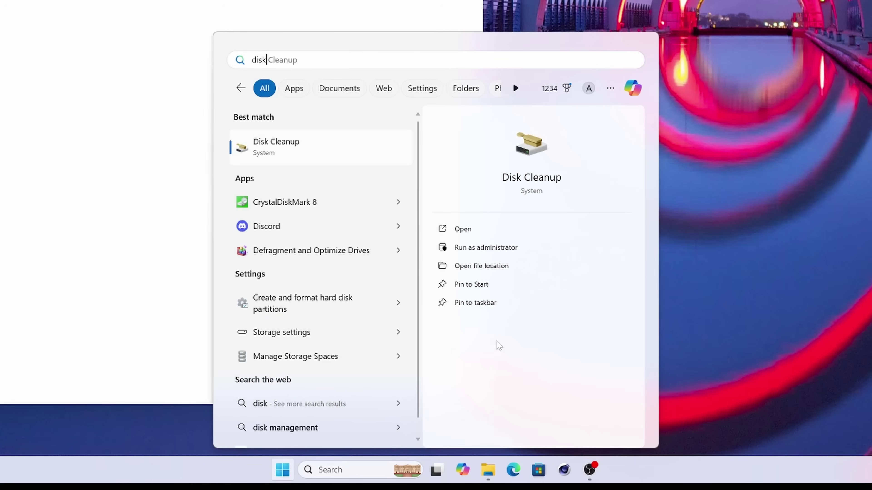
text(m)
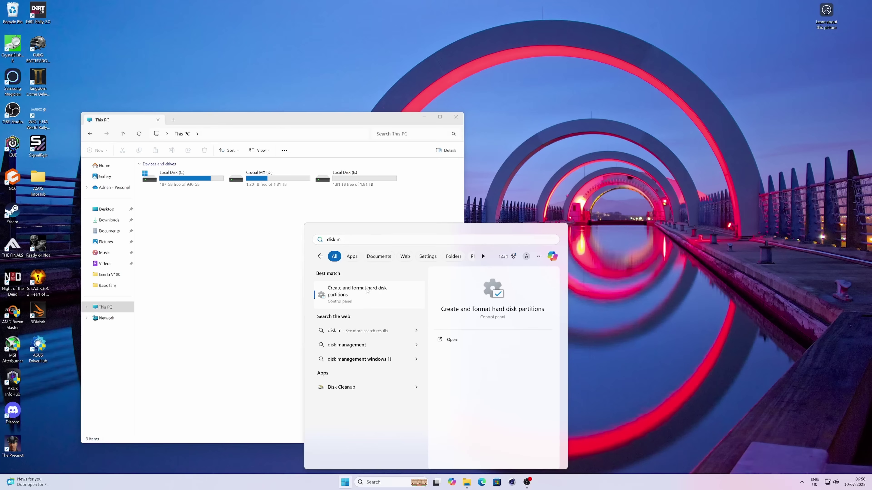
click(320, 148)
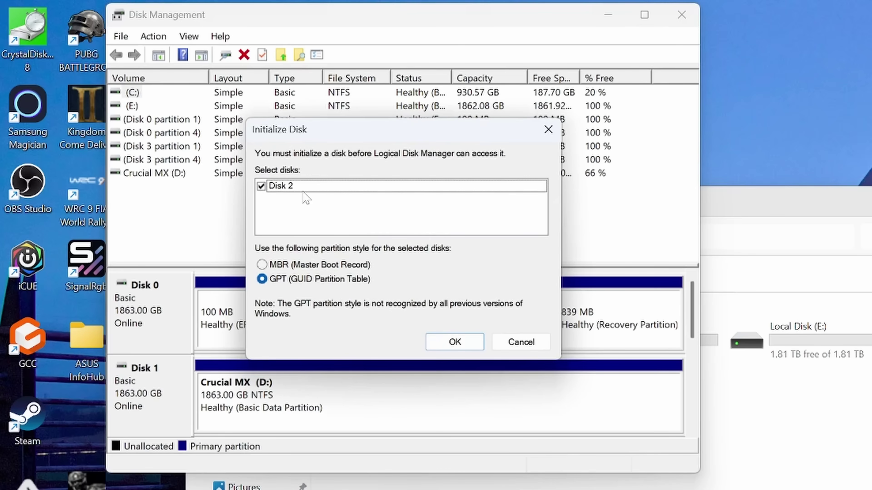
Initialize Disk 2 with the GPT partition style and select its unallocated space
click(457, 344)
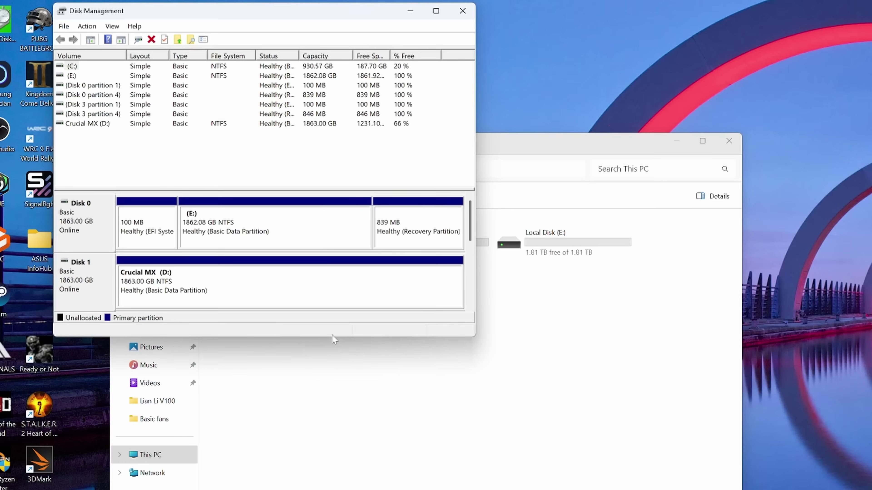
drag(331, 338, 329, 489)
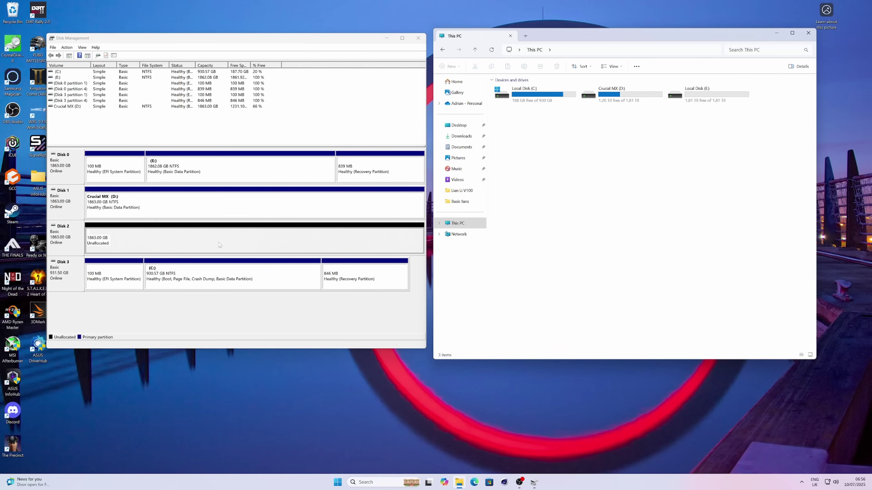
click(333, 346)
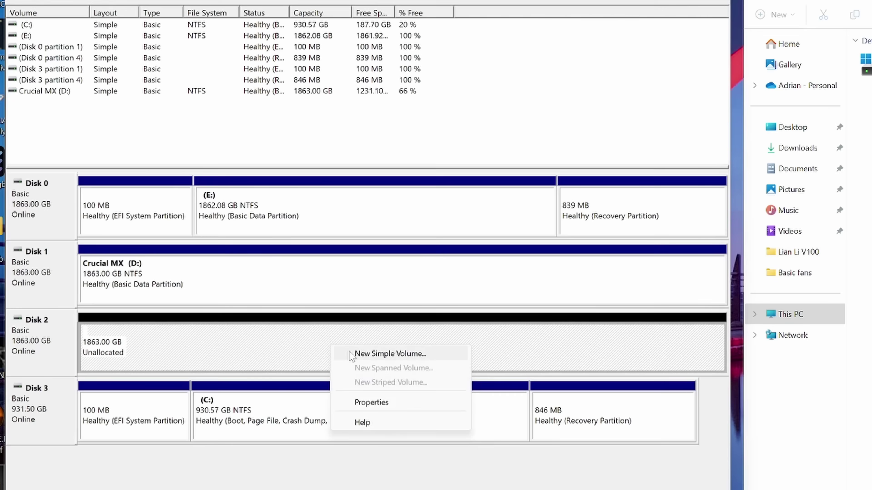
Create a full-size 1907712 MB NTFS simple volume on Disk 2 as drive F:, labelled Crucial
click(227, 244)
click(261, 257)
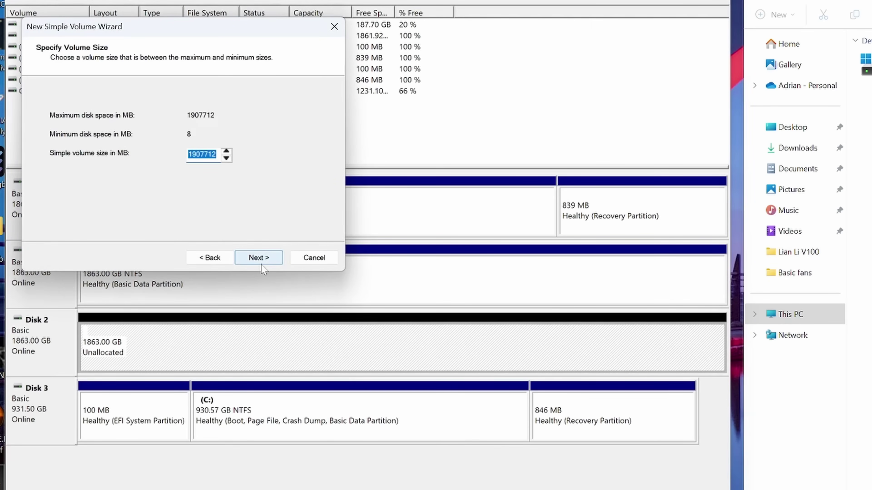
click(260, 258)
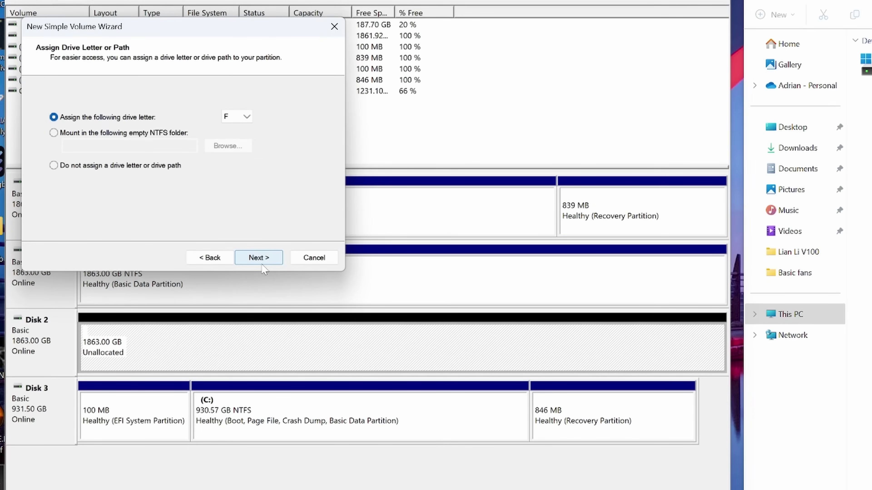
click(260, 258)
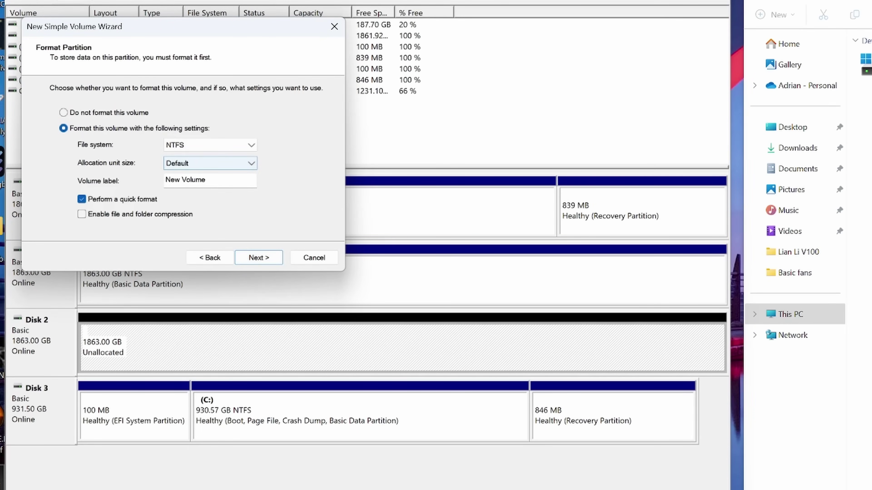
drag(206, 180, 166, 180)
text(Crucial)
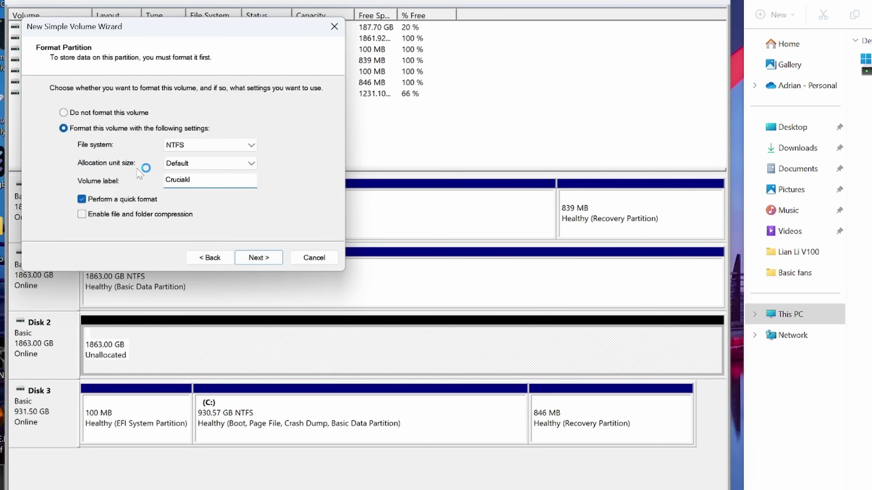
click(271, 260)
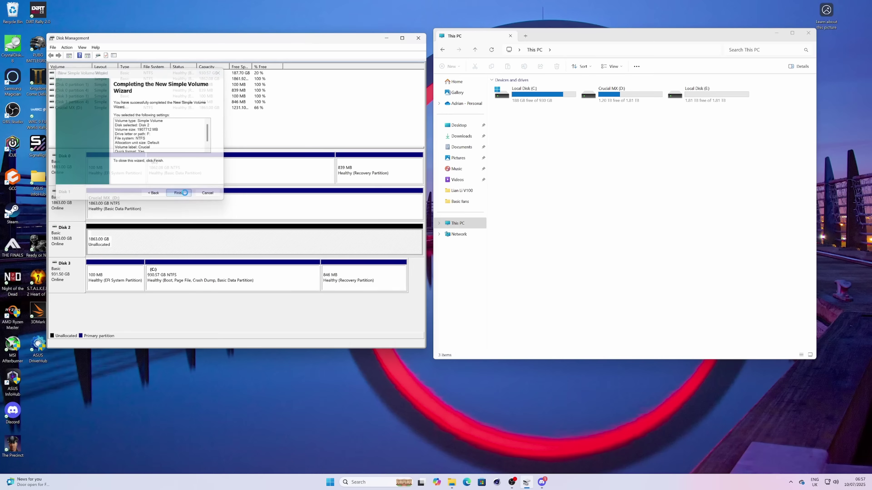
click(271, 260)
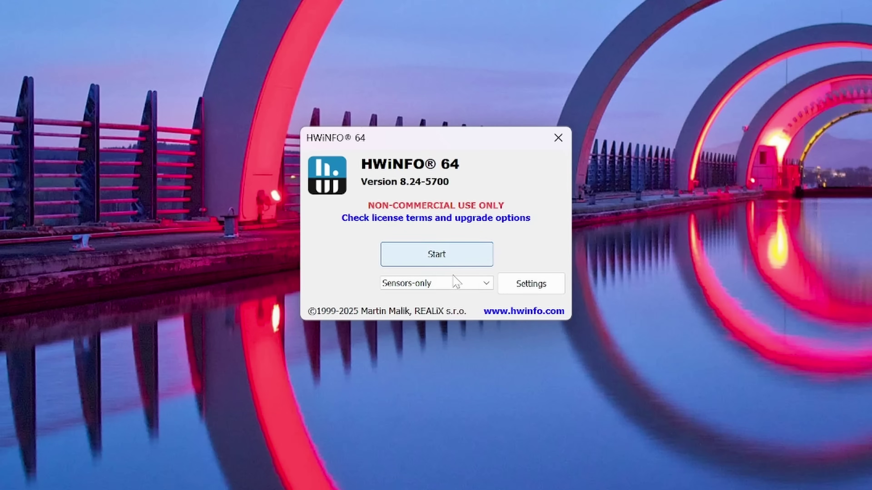
Run a full-mode HWiNFO64 system scan
click(458, 283)
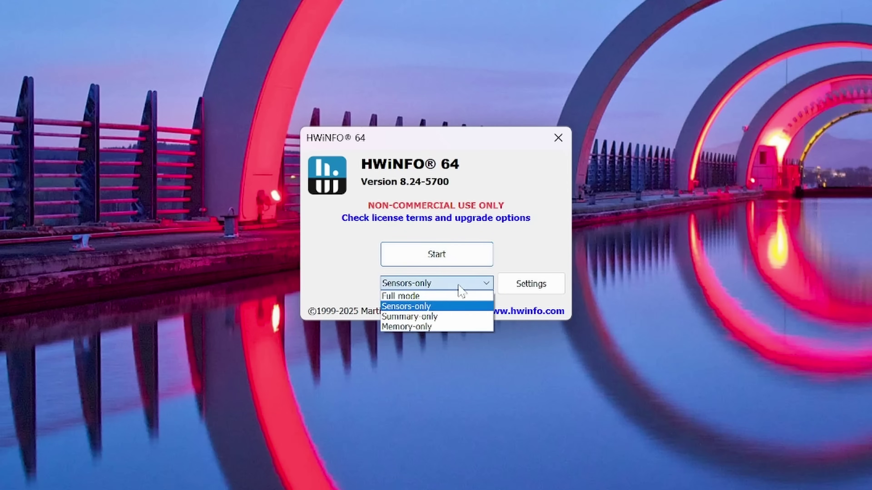
click(458, 296)
click(453, 261)
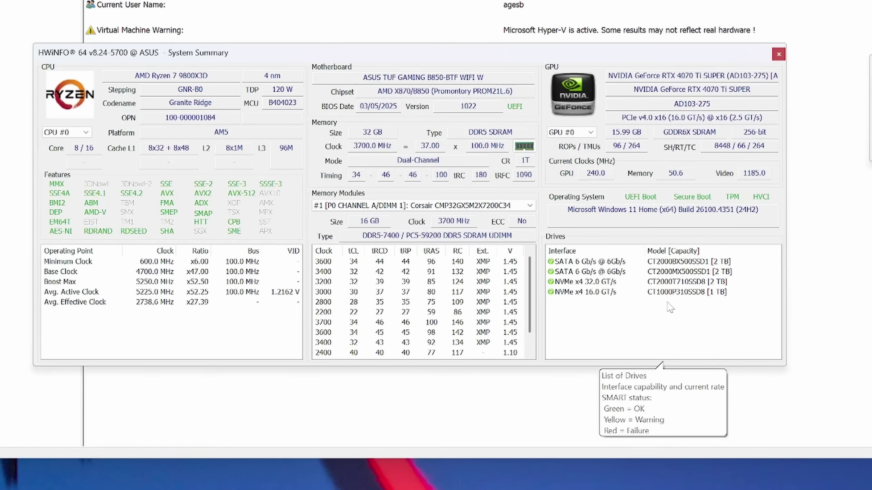
Show CT2000T710SSD8 details under Drives > NVMe Drives, highlighting its PCIe x4 32.0 GT/s link
click(676, 282)
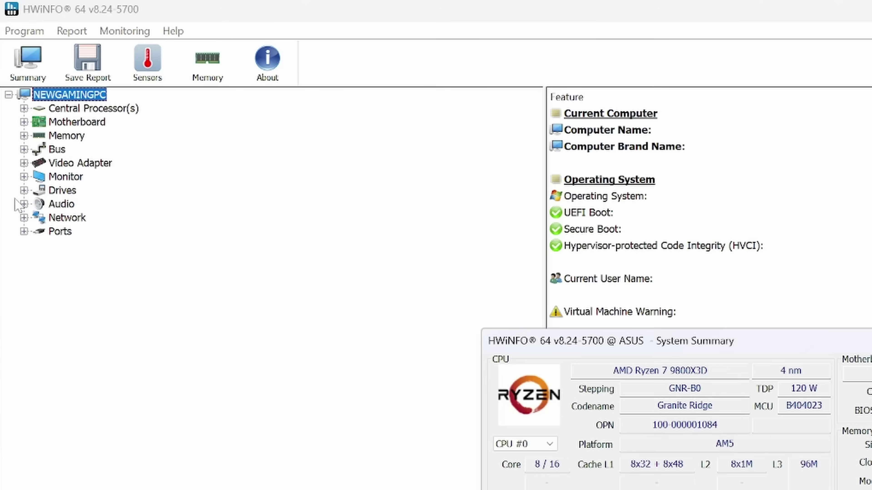
click(21, 85)
click(27, 96)
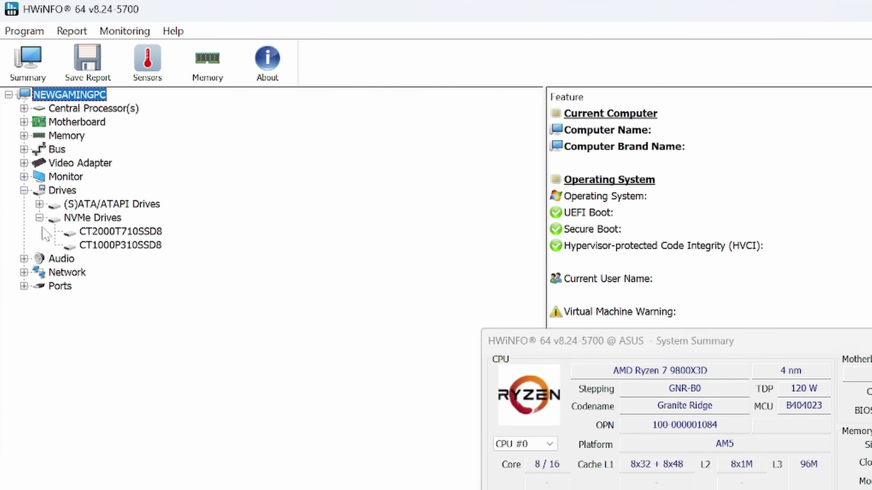
click(110, 235)
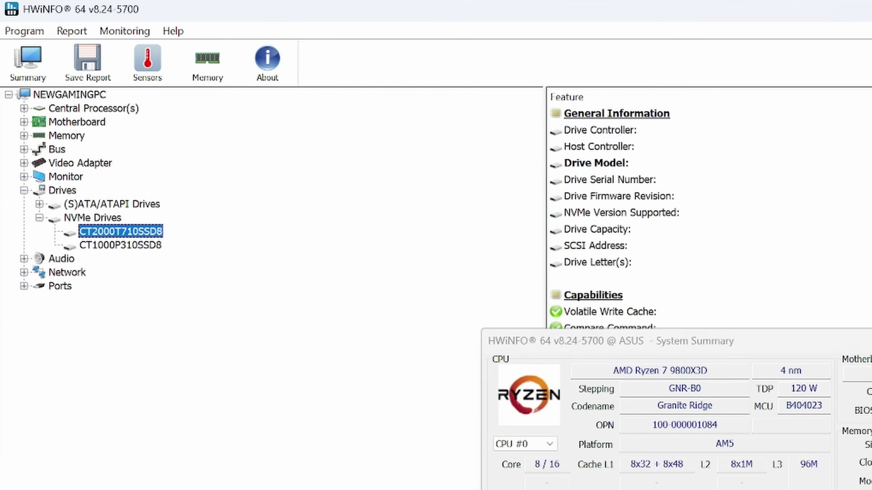
click(871, 135)
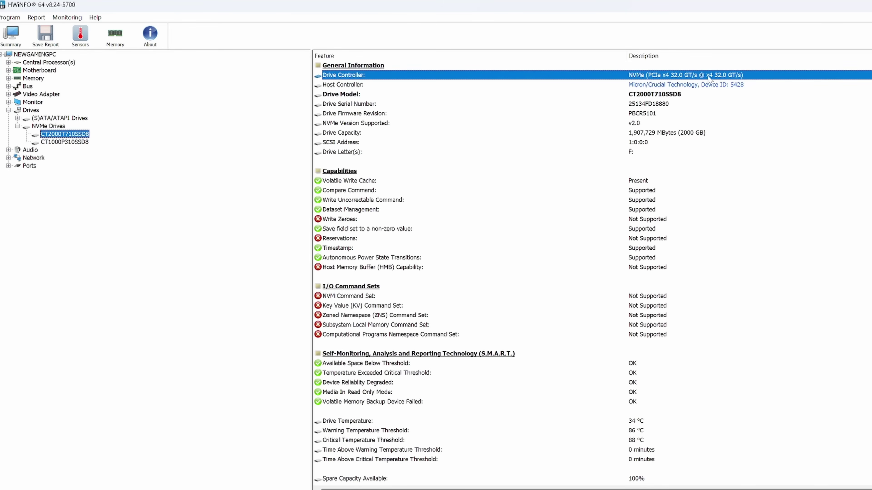
View the SSD's host controller, confirming PCIe 5.0, x4 link width and 32.0 GT/s speed
click(714, 86)
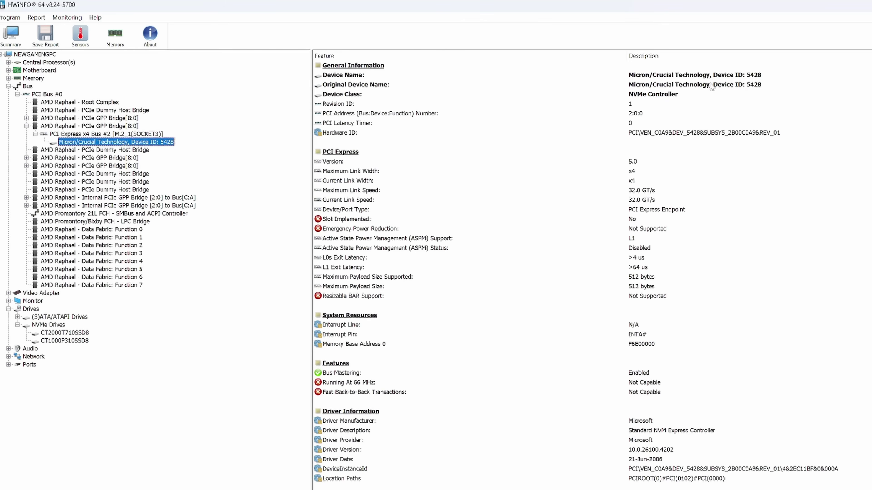
click(632, 162)
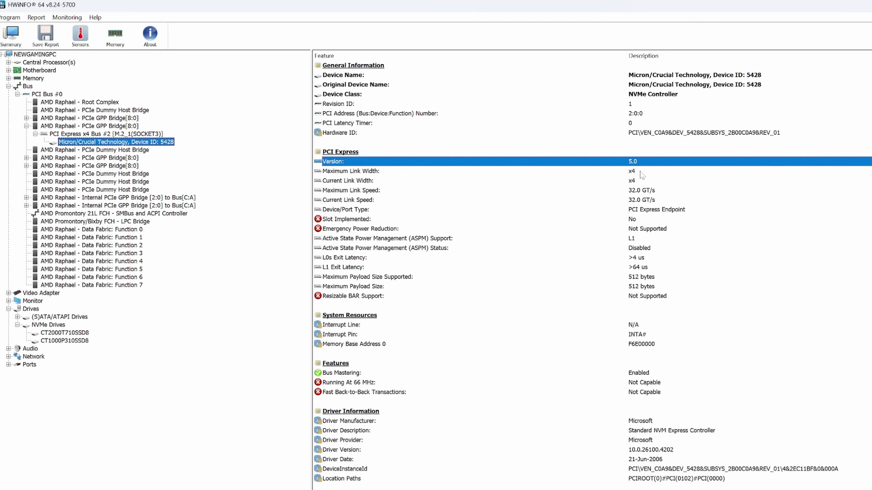
click(642, 172)
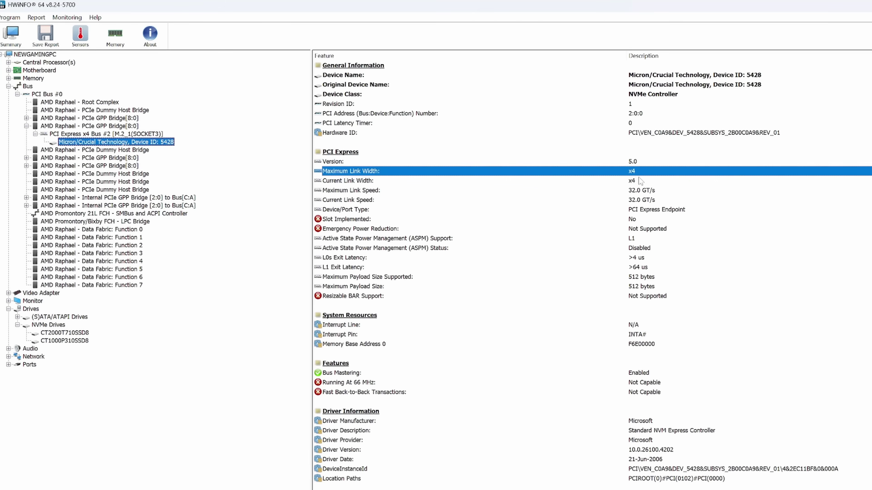
click(639, 181)
click(643, 191)
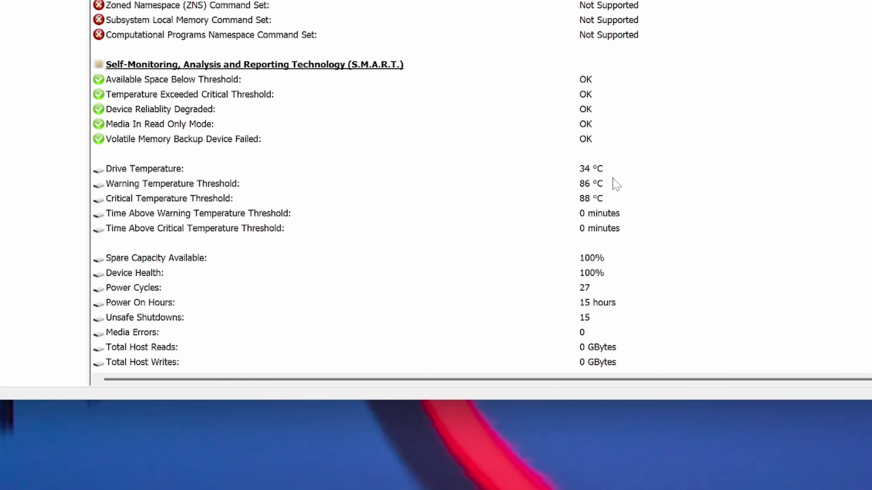
Review S.M.A.R.T. temperatures: 34 °C drive, 86 °C warning and 88 °C critical thresholds
click(612, 174)
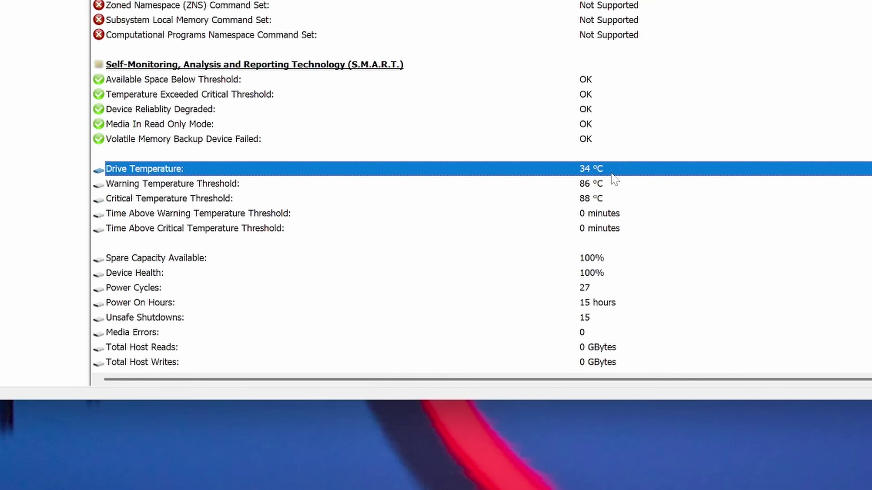
click(617, 188)
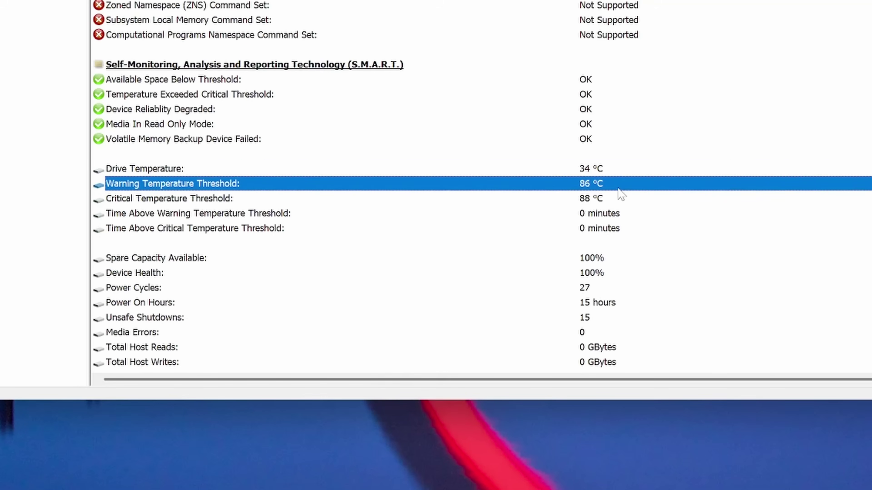
click(623, 214)
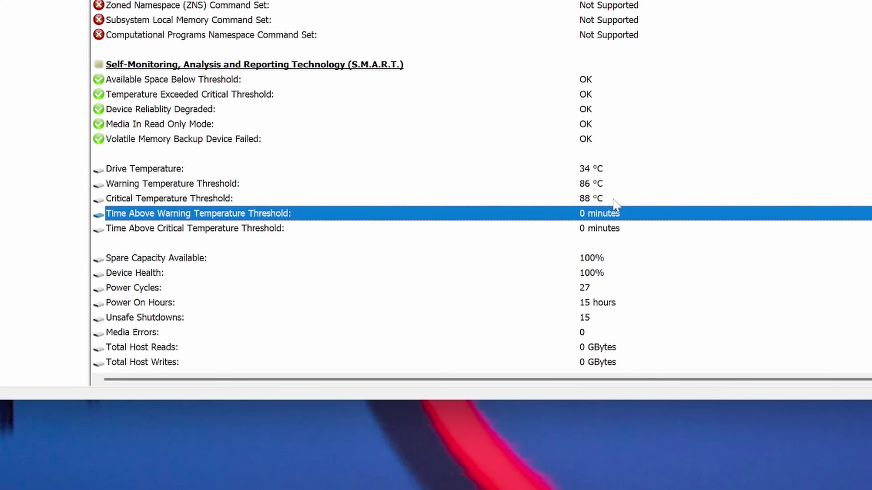
click(614, 199)
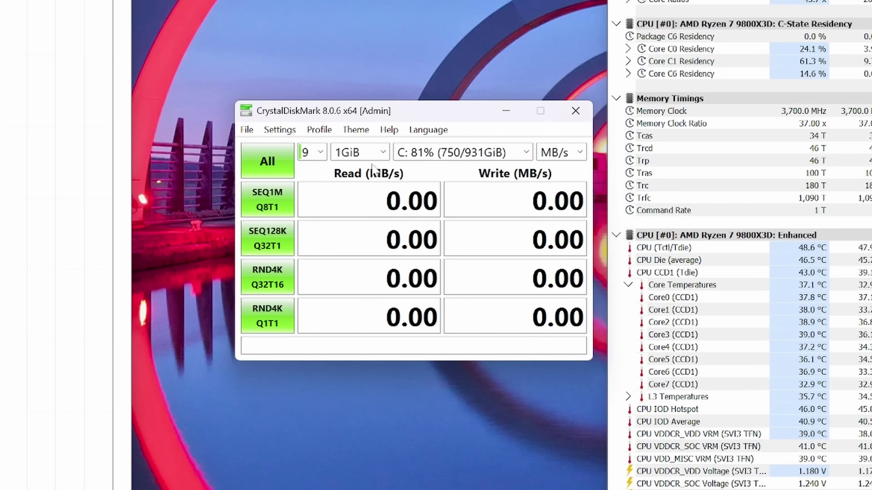
click(360, 156)
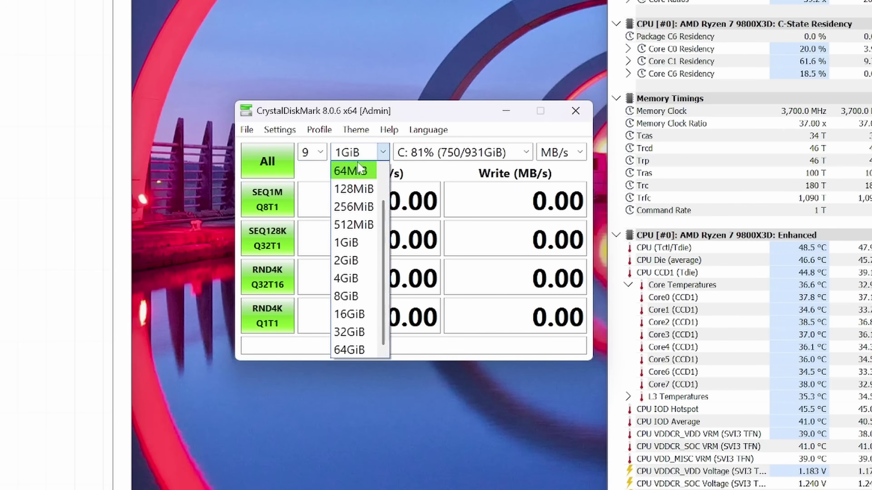
Run all CrystalDiskMark tests on the F: drive with a 64GiB test size
click(359, 351)
click(443, 155)
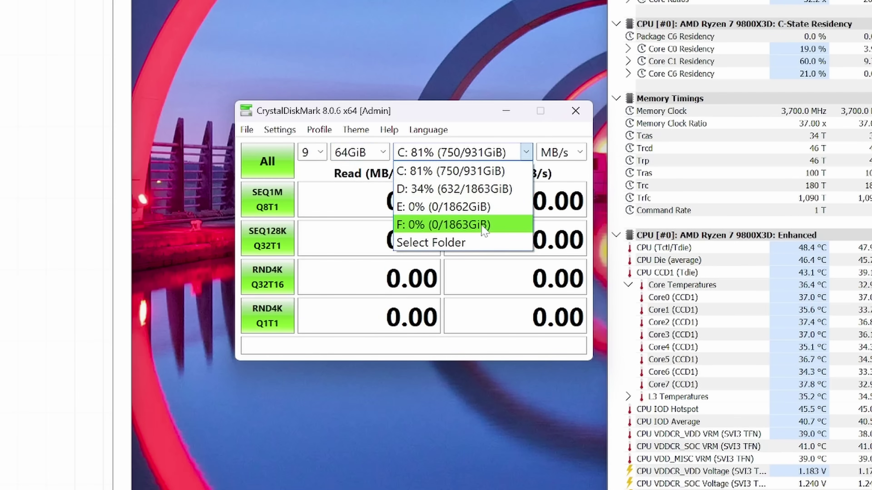
click(495, 225)
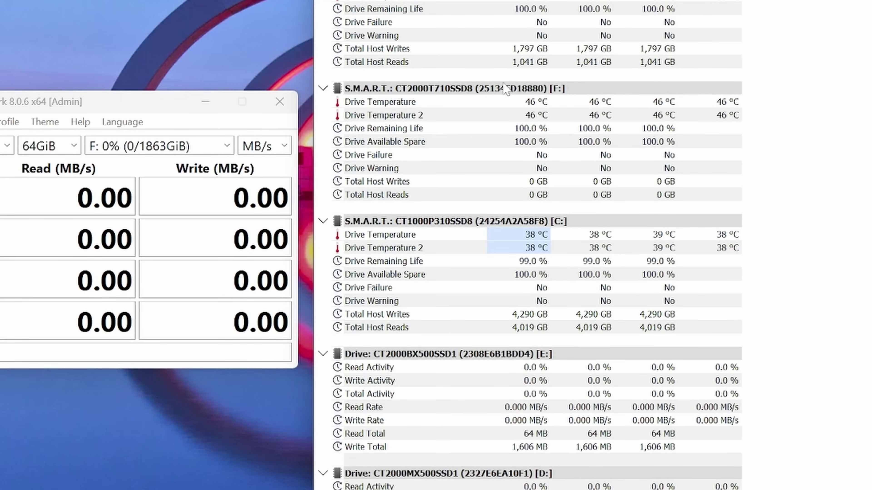
click(767, 98)
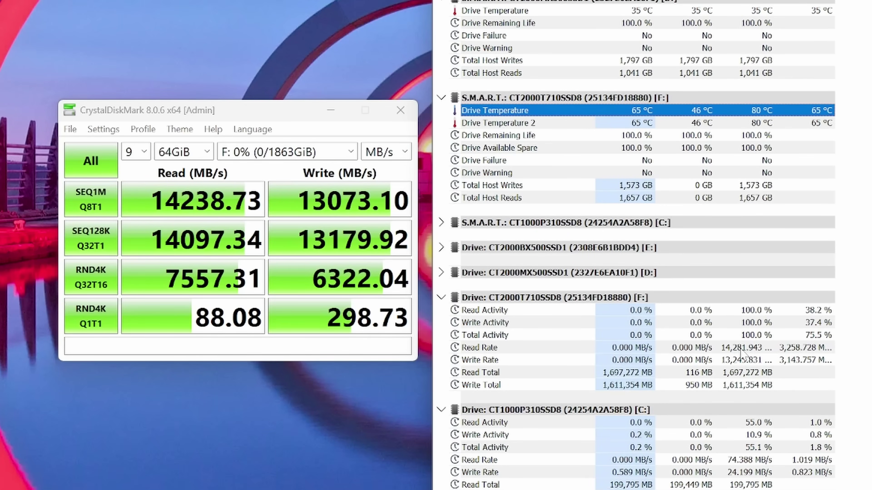
click(851, 358)
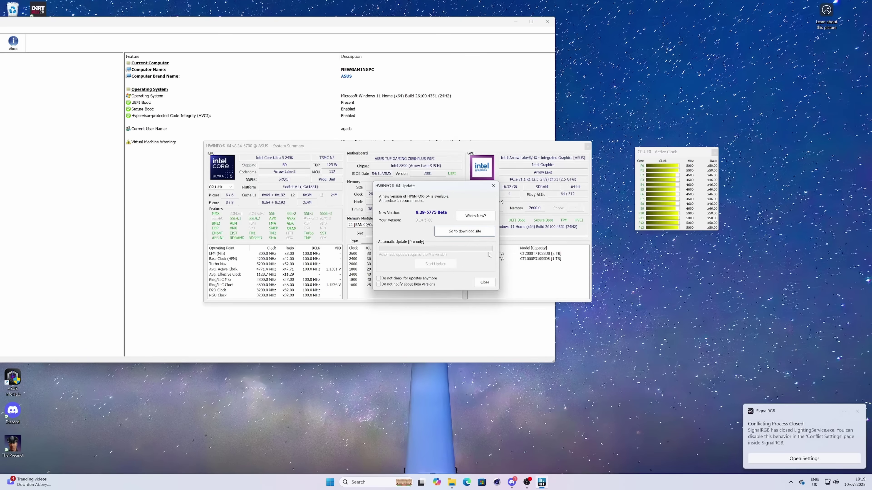
Dismiss the update notice and review the System Summary's motherboard, Z890 chipset and T710 drive
click(484, 282)
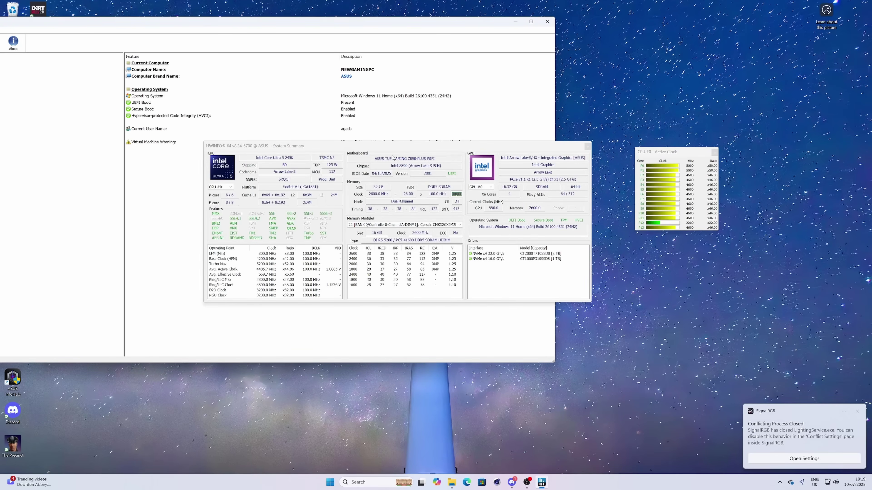
click(404, 159)
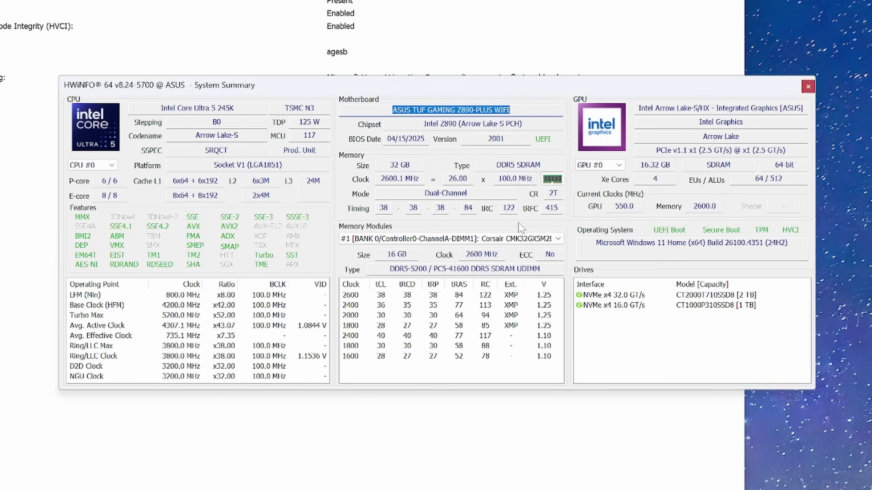
drag(423, 123, 457, 124)
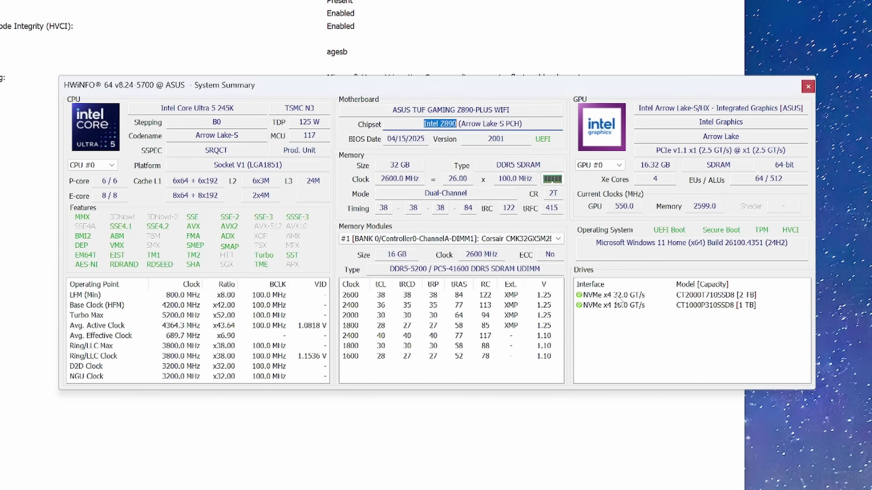
click(627, 295)
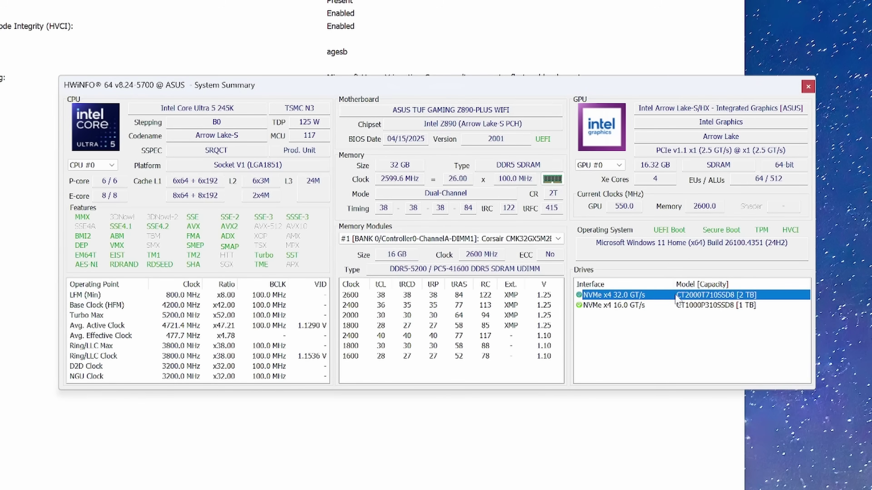
key(Escape)
Inspect CT2000T710SSD8's host controller: PCIe 5.0, 32.0 GT/s maximum and 5.0 GT/s current link speed
click(32, 144)
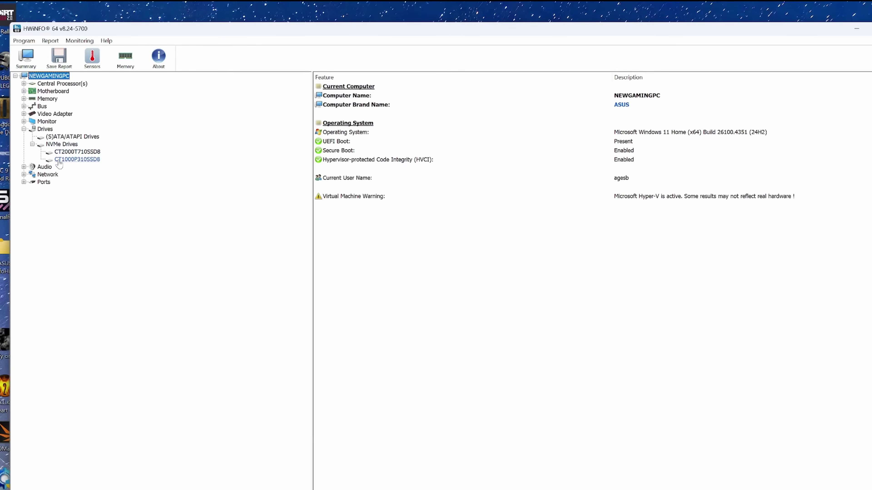
click(63, 152)
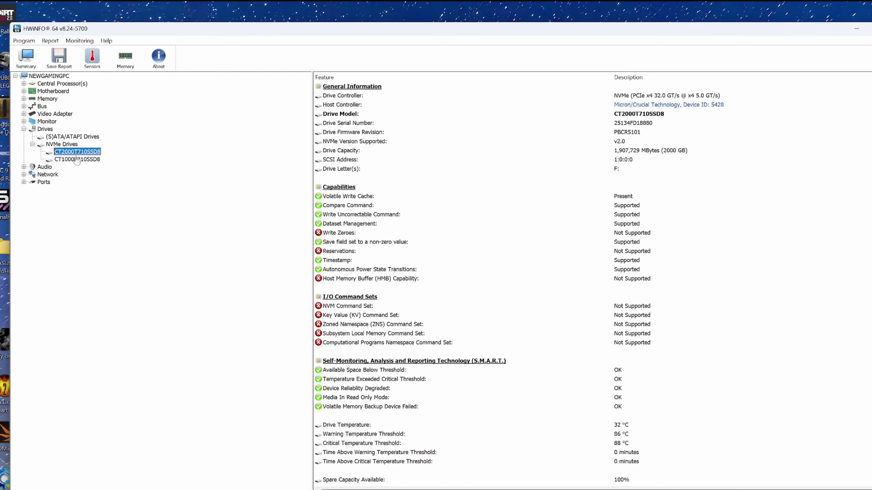
click(682, 97)
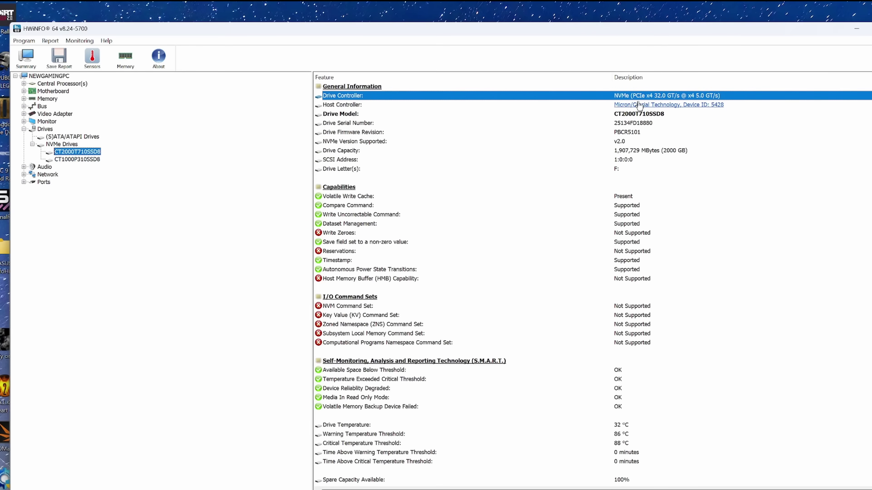
click(664, 105)
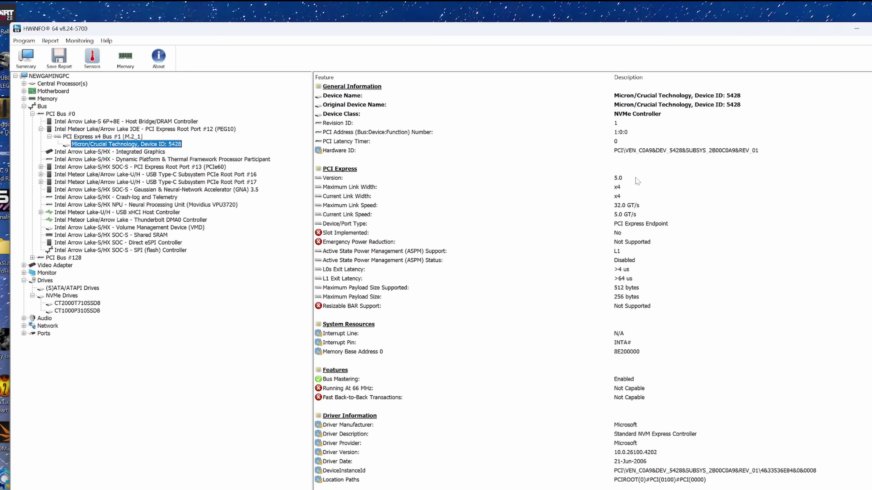
click(636, 179)
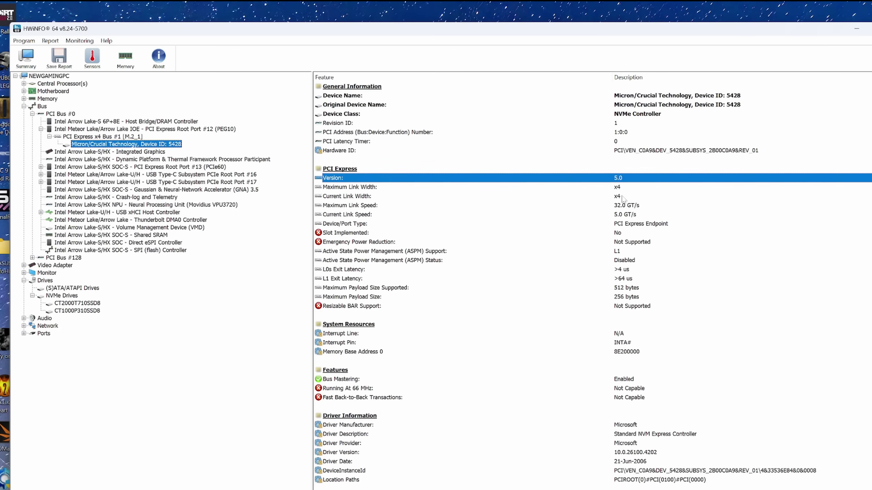
click(634, 205)
click(639, 215)
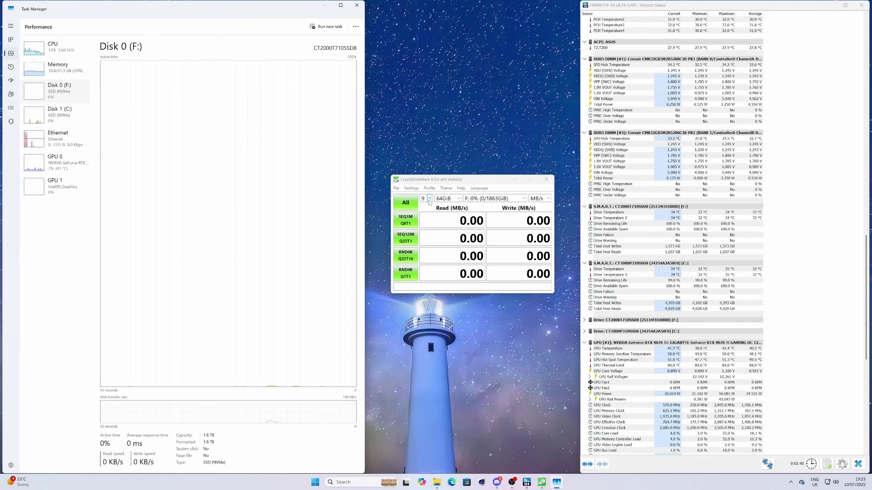
Rerun the full CrystalDiskMark benchmark on F: with the 64GiB test size kept
click(453, 201)
click(454, 201)
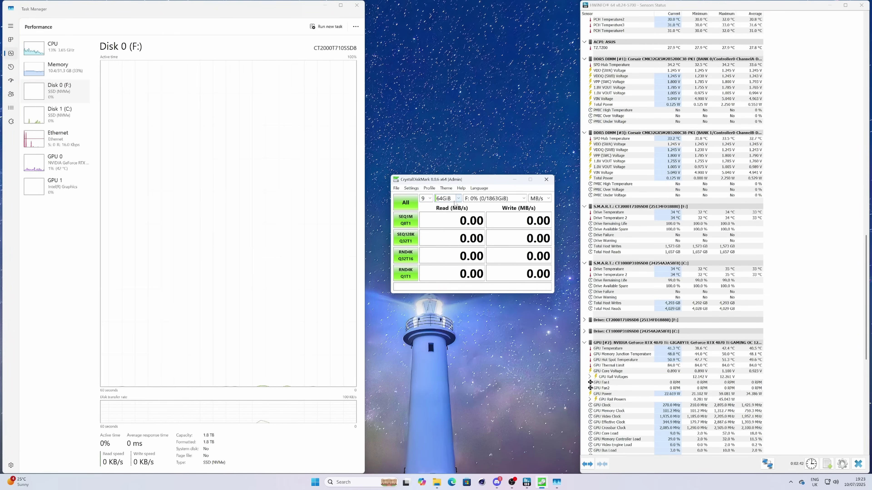
click(482, 201)
click(516, 202)
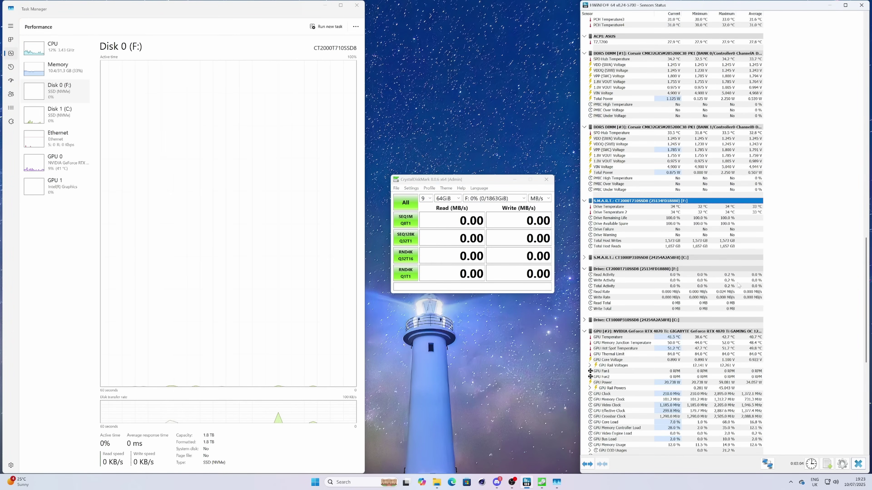
click(405, 203)
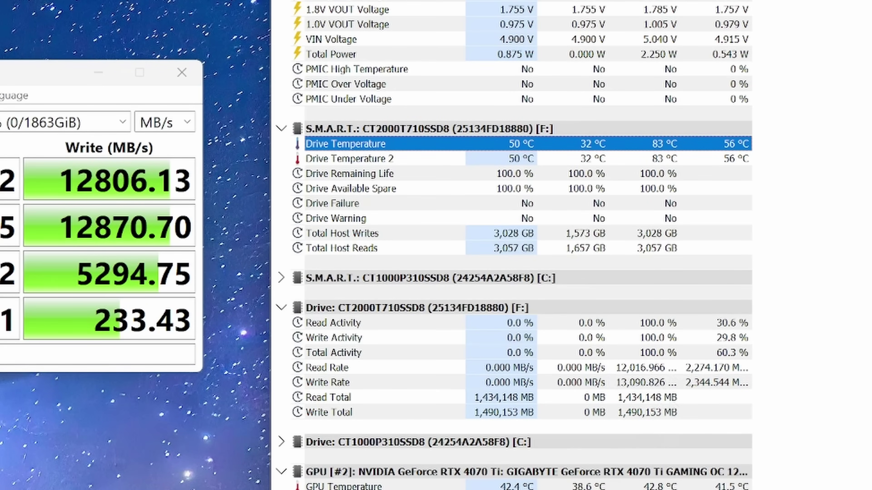
key(ctrl+a)
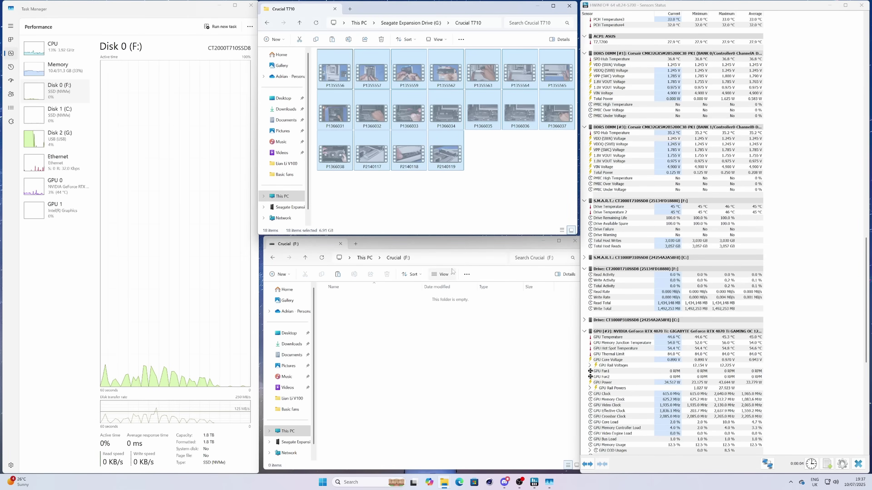
Paste the video files onto Crucial (F:) and watch its write rate and temperature in HWiNFO
click(441, 319)
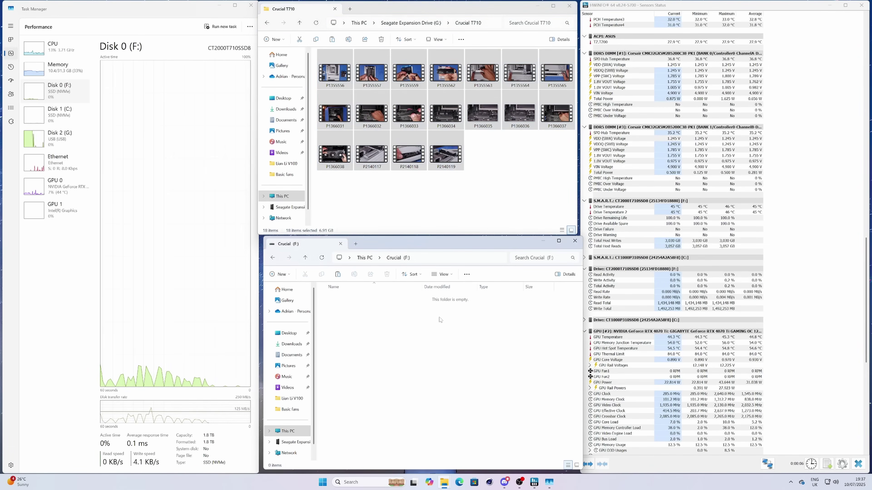
key(ctrl+v)
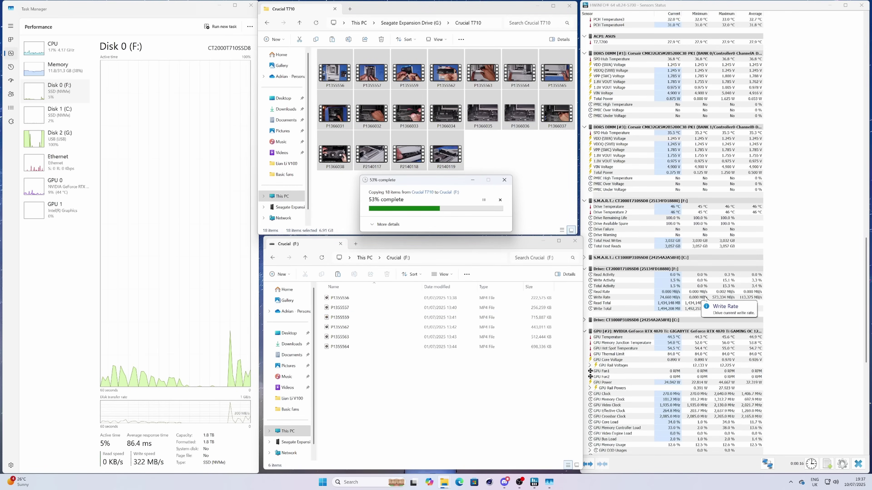
click(730, 297)
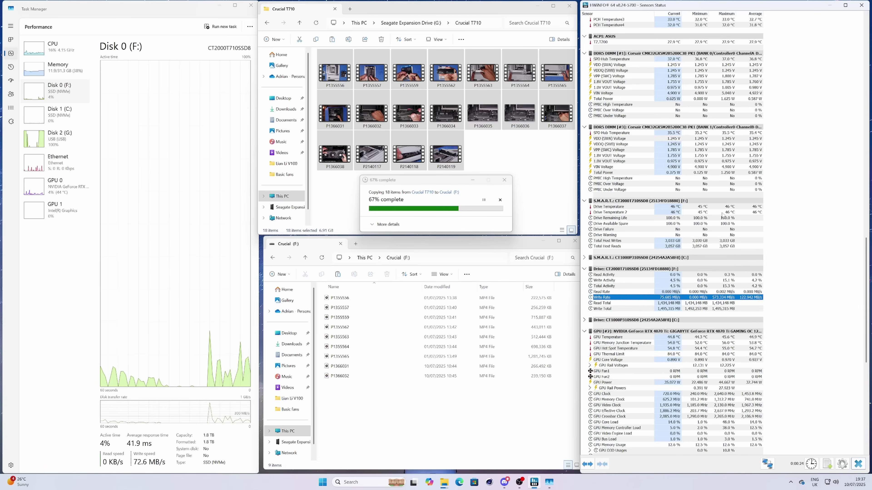
click(729, 207)
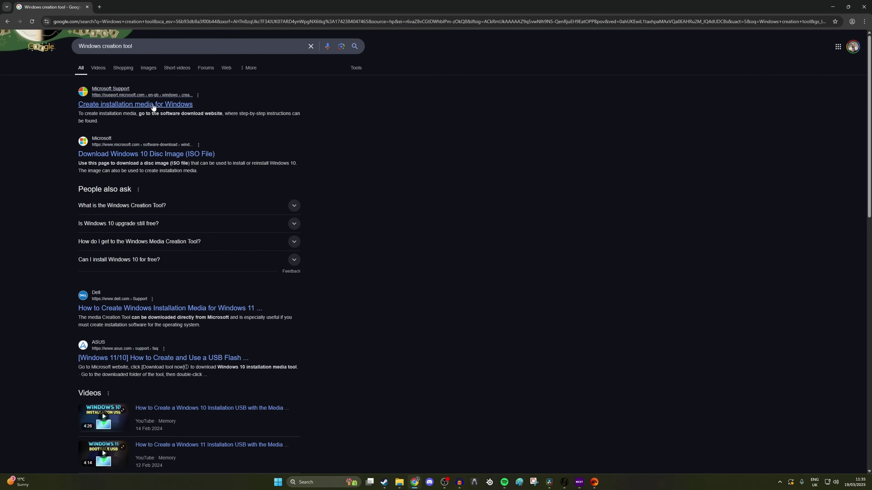
Download the Windows 11 Media Creation Tool via Create Windows 11 Installation Media and show it in its folder
click(140, 105)
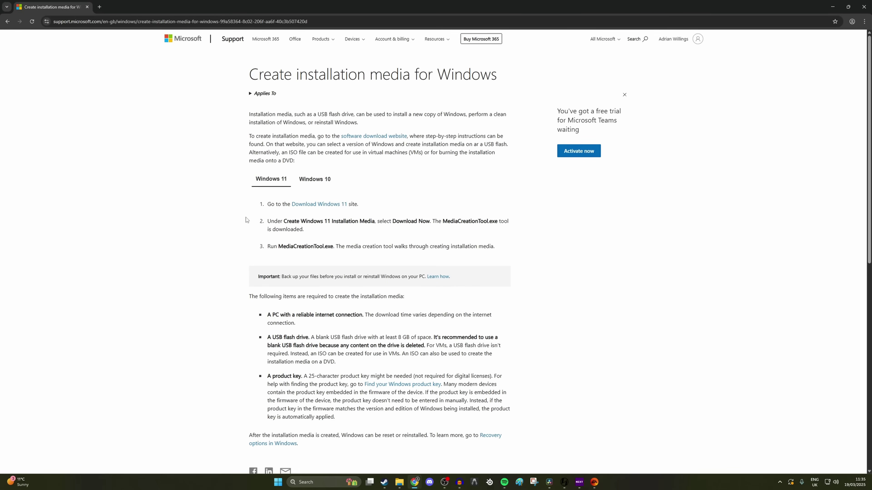
click(315, 207)
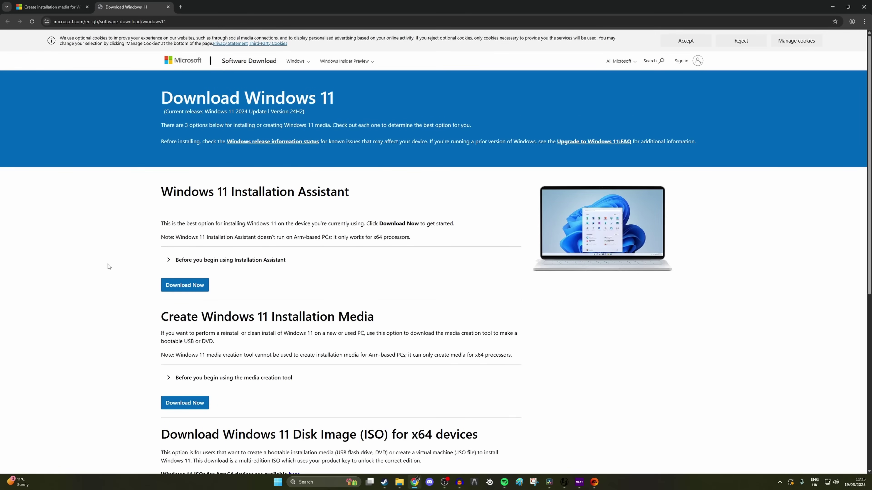
scroll(109, 269, down, 5)
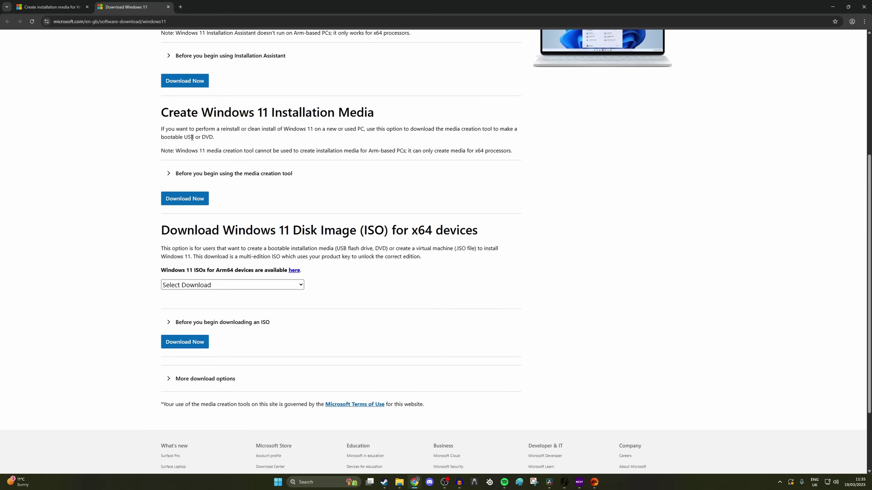
click(186, 199)
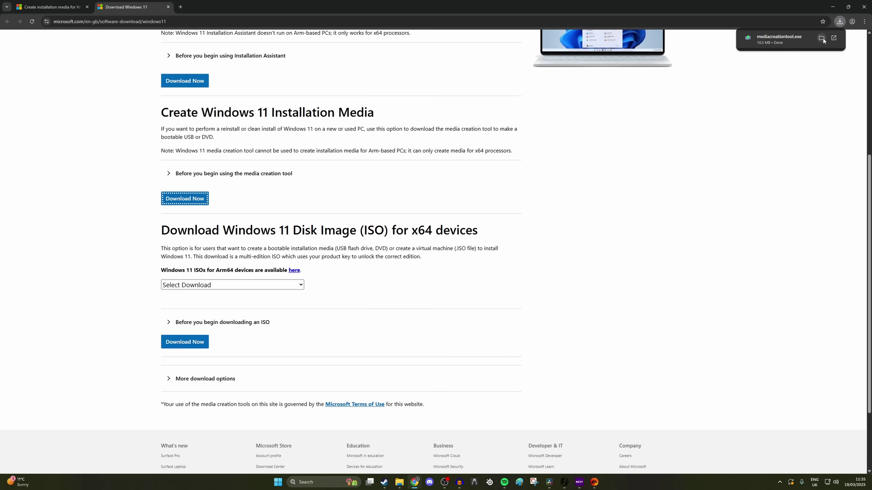
click(821, 38)
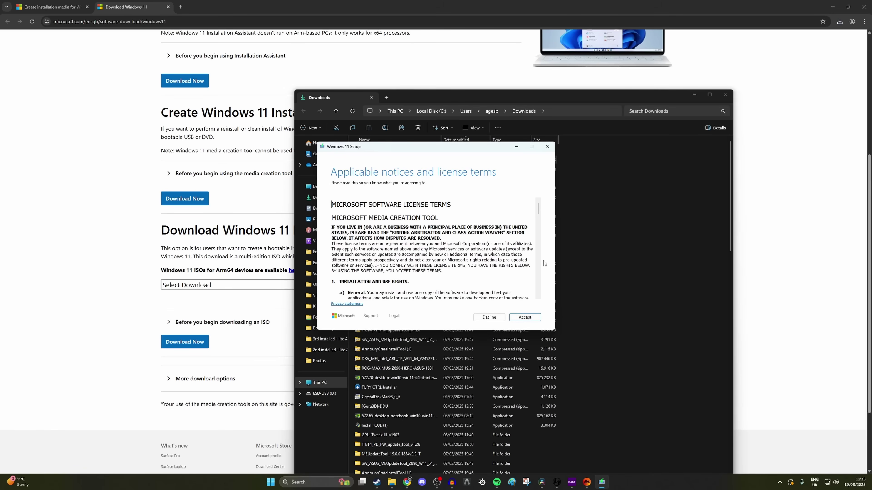
Accept the licence, keep the recommended language and edition, and target the D: (ESD-USB) flash drive
click(516, 319)
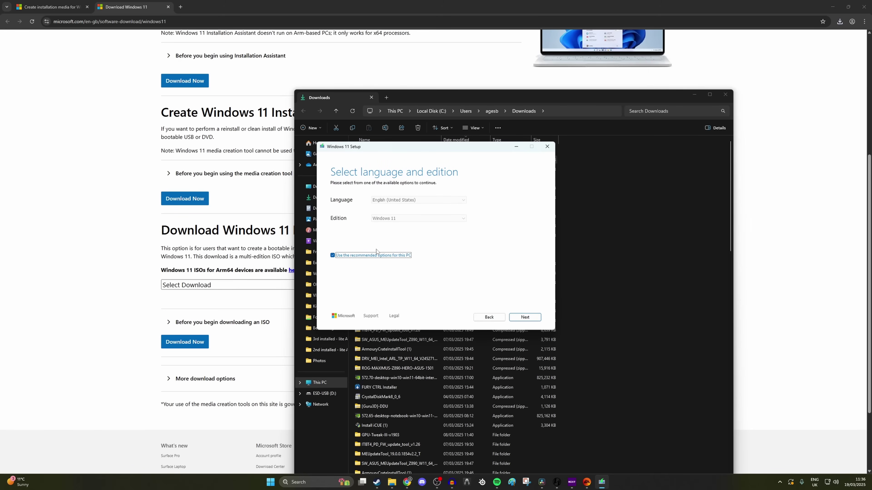
click(518, 317)
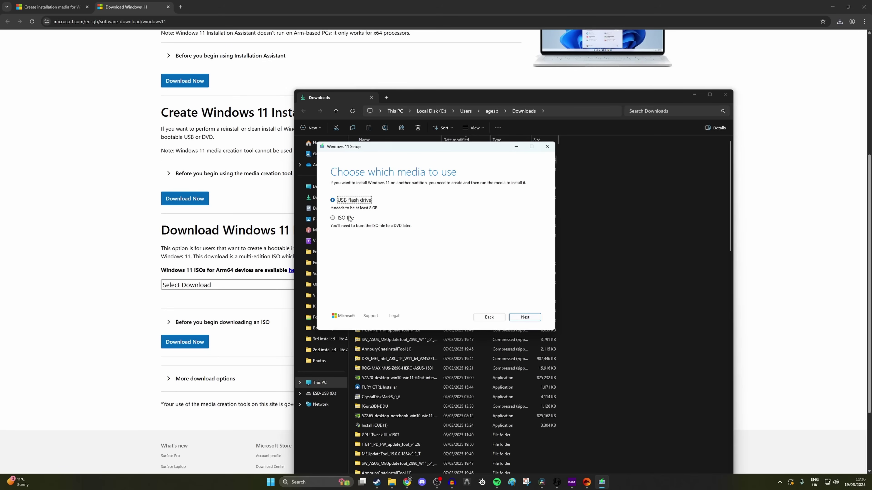
click(523, 317)
click(337, 213)
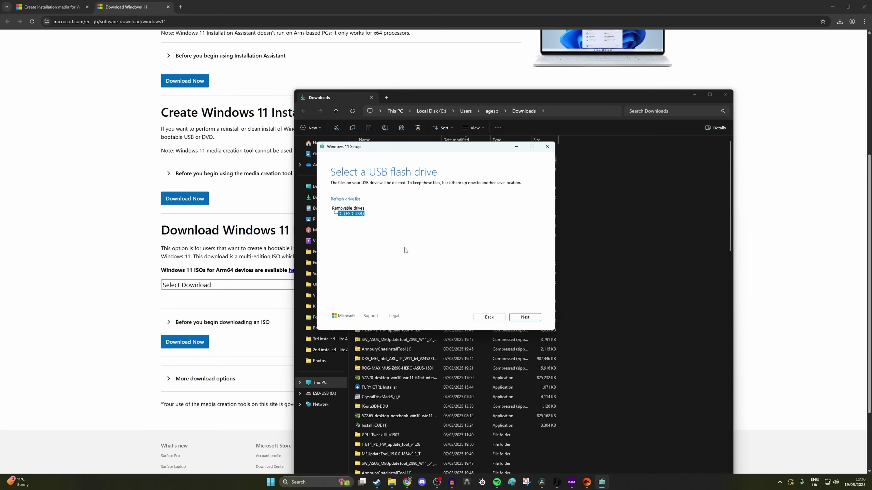
click(525, 317)
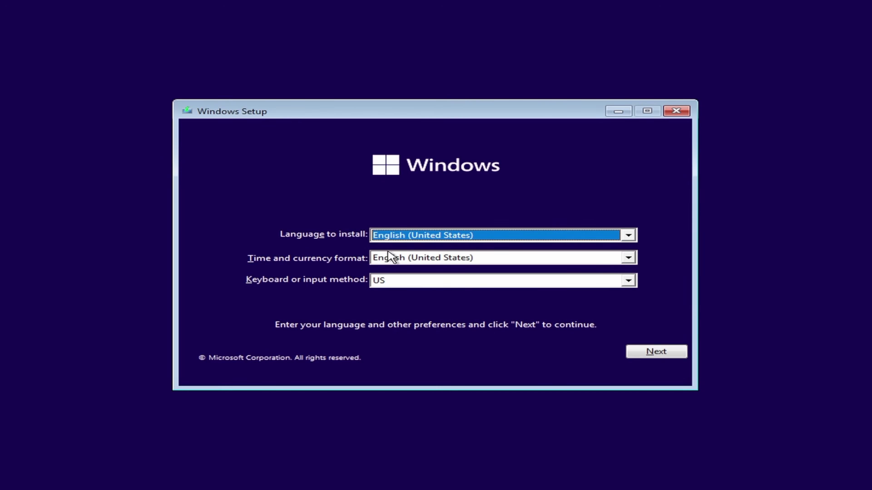
Keep English (United States) as install language and set time and currency format to English (United Kingdom)
click(432, 236)
click(433, 237)
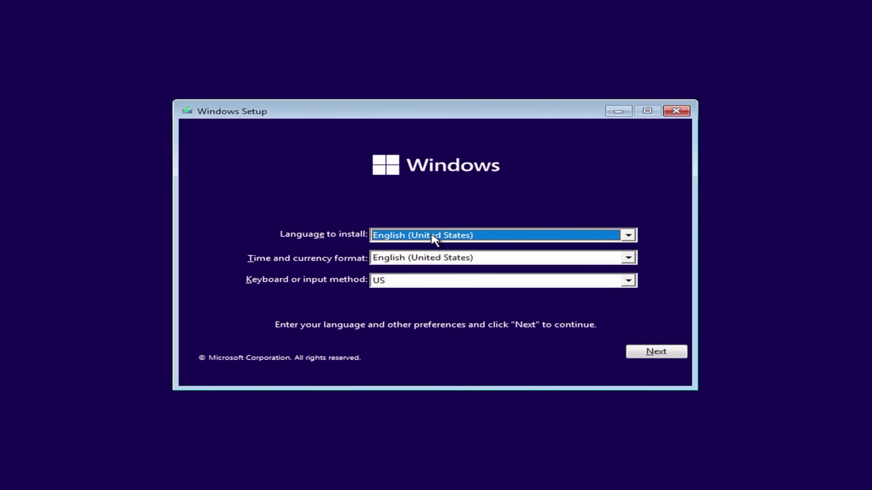
click(433, 257)
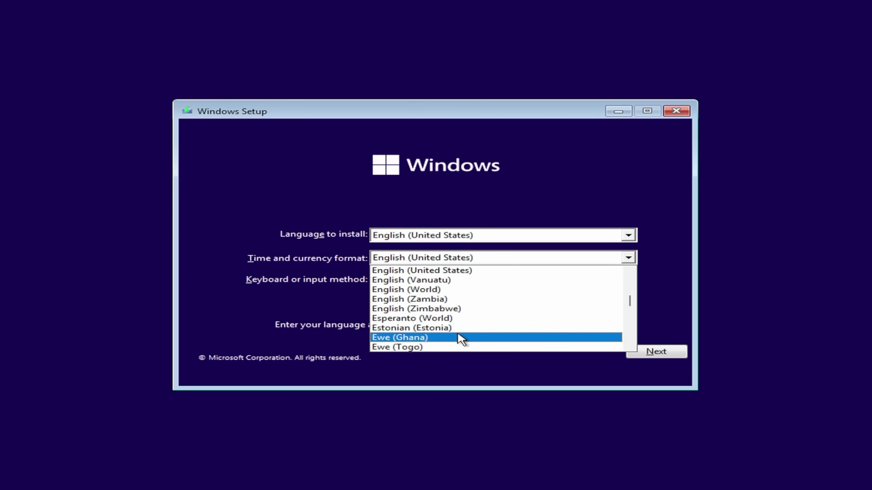
scroll(460, 327, up, 1)
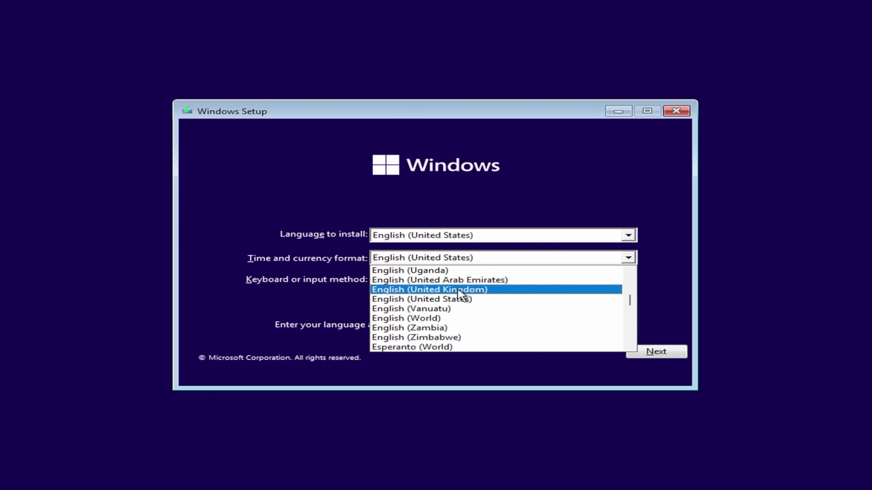
click(467, 289)
click(646, 349)
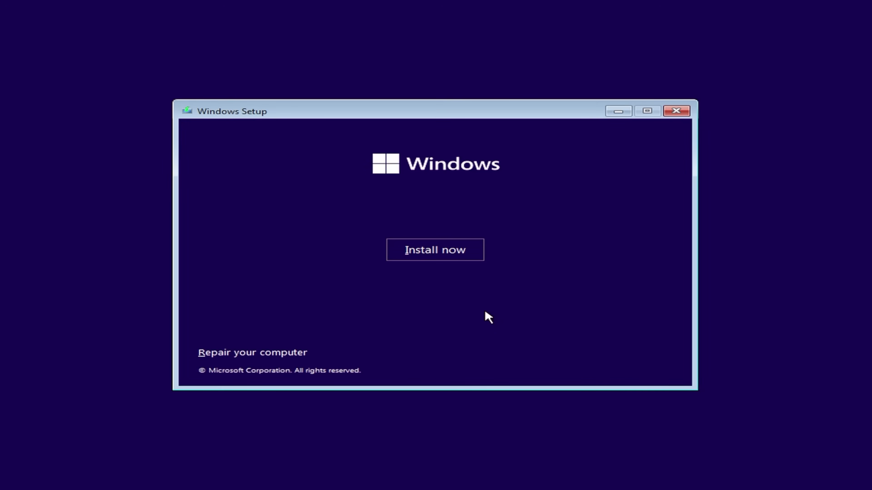
Install Windows 11 Home without a product key, accepting the license, onto Drive 0's unallocated space
click(425, 260)
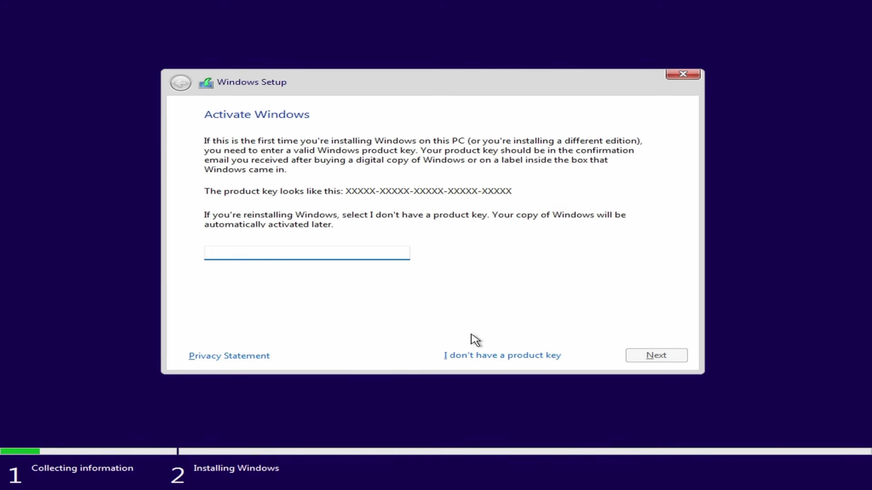
click(492, 355)
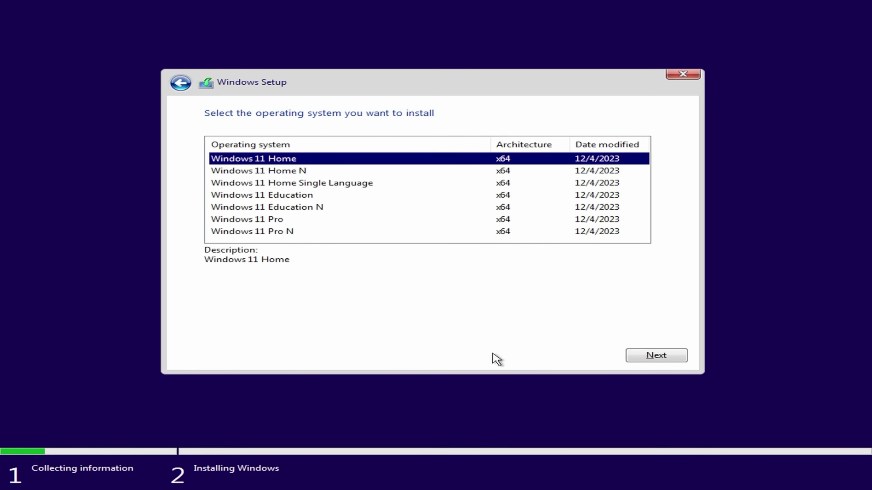
click(675, 355)
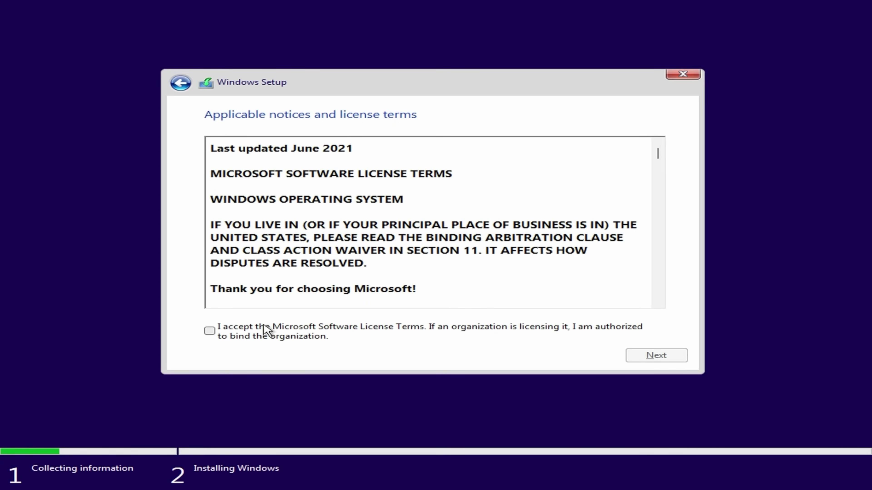
click(264, 327)
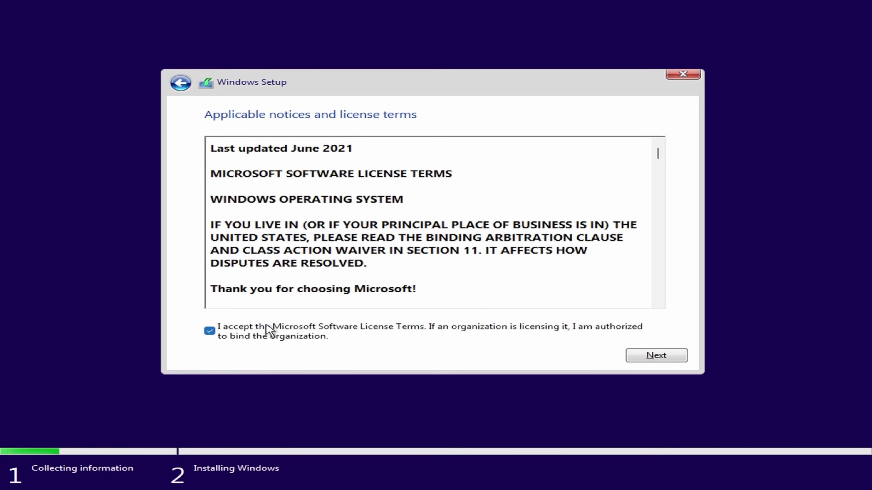
click(641, 359)
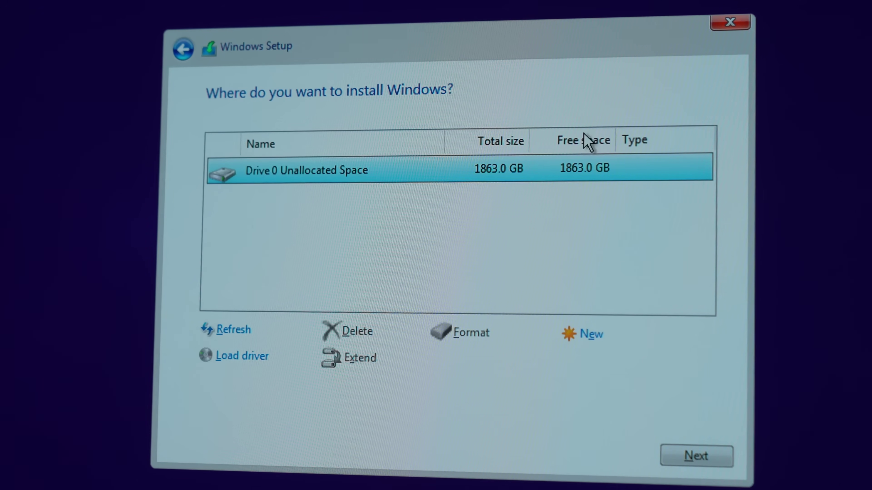
click(707, 457)
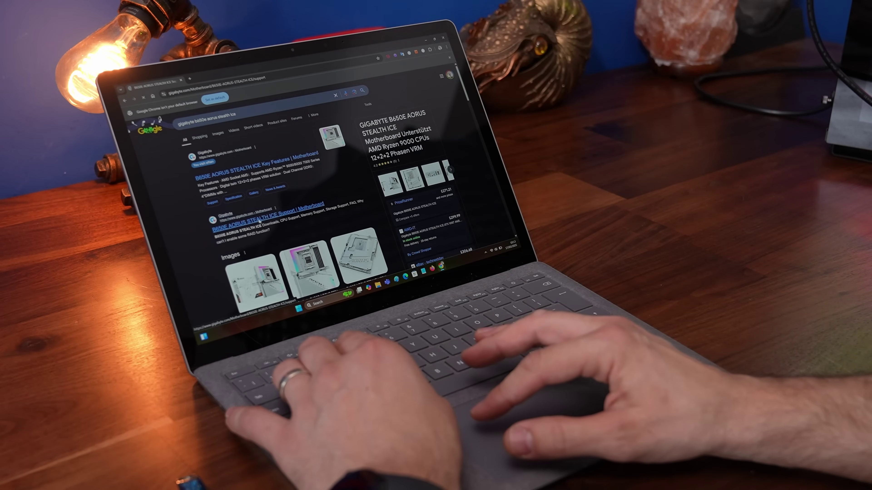
Open the motherboard's Gigabyte support page and expand the LAN driver category
click(259, 222)
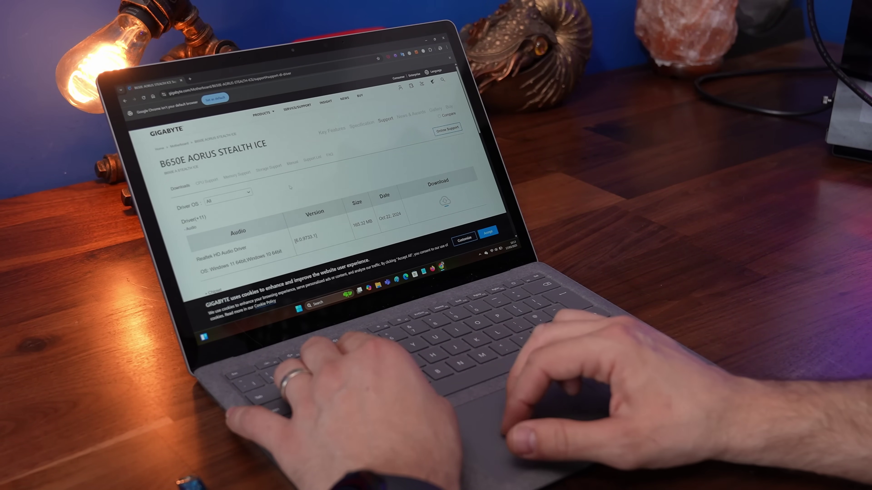
scroll(291, 186, down, 3)
scroll(291, 186, down, 2)
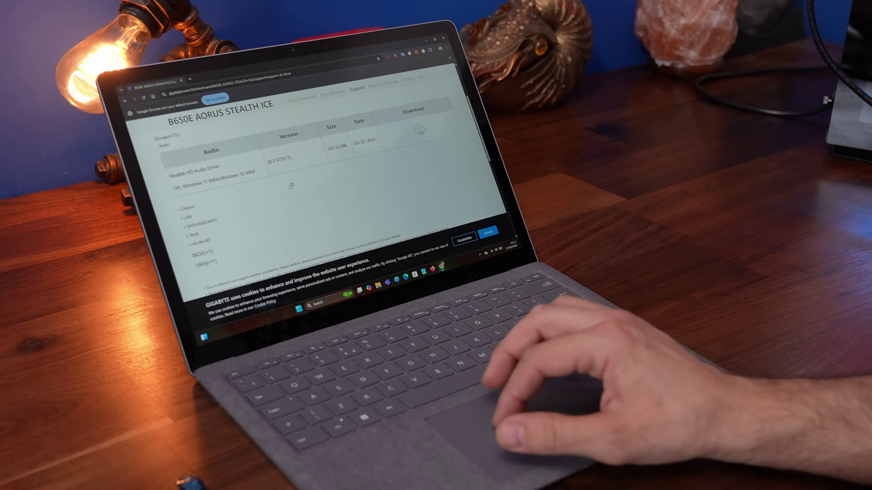
click(198, 215)
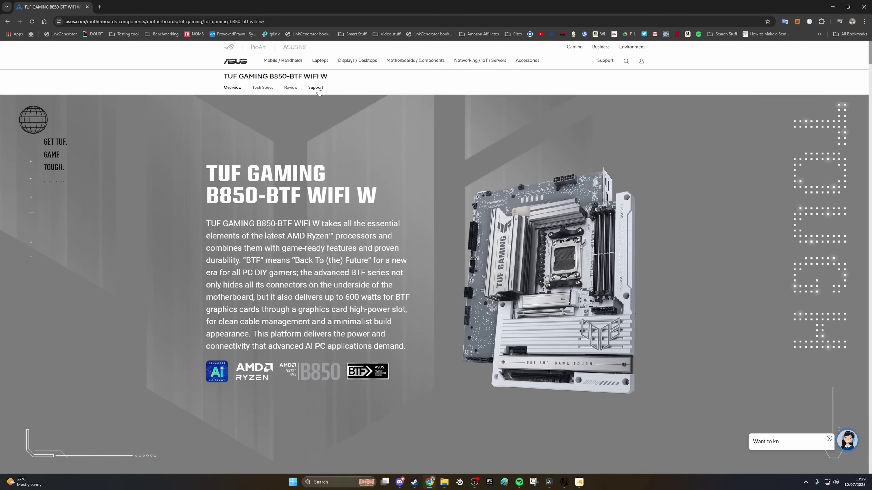
Download the Realtek LAN driver from the motherboard's driver downloads and extract the archive
click(318, 90)
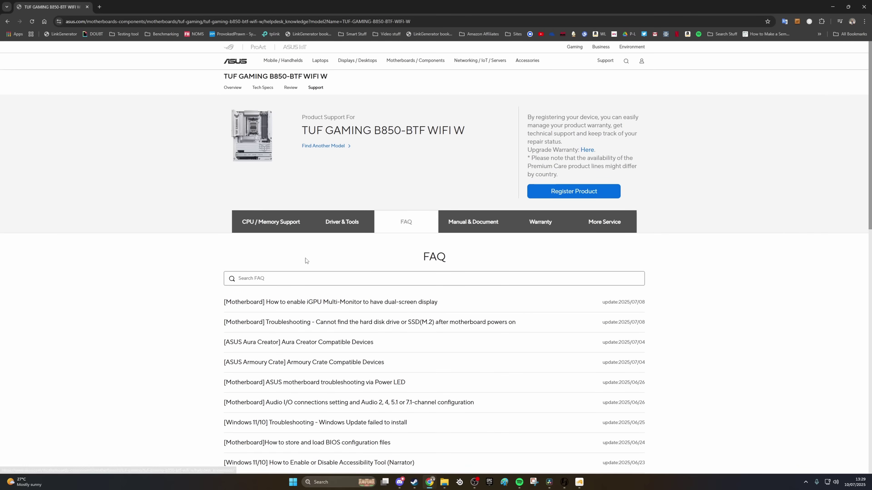
click(334, 232)
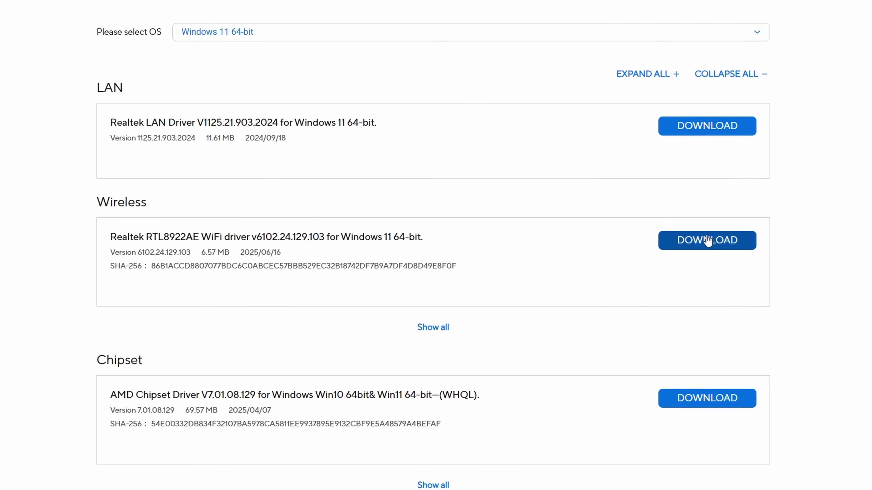
click(706, 134)
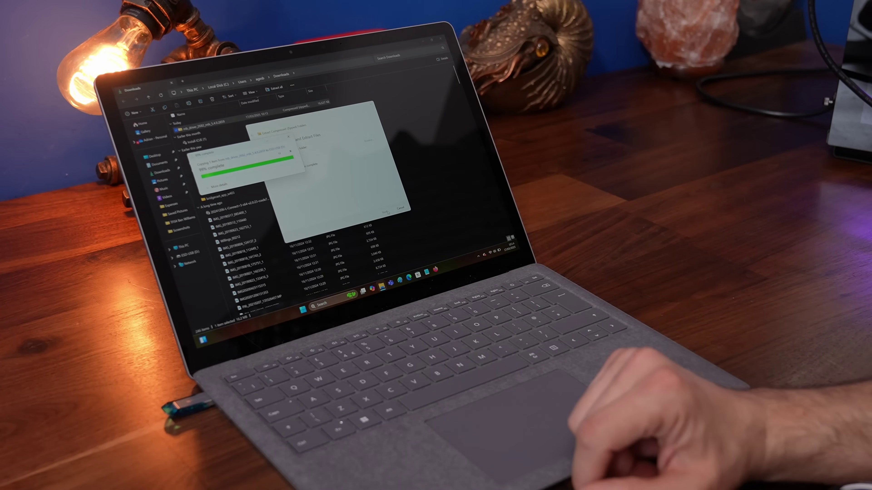
click(387, 212)
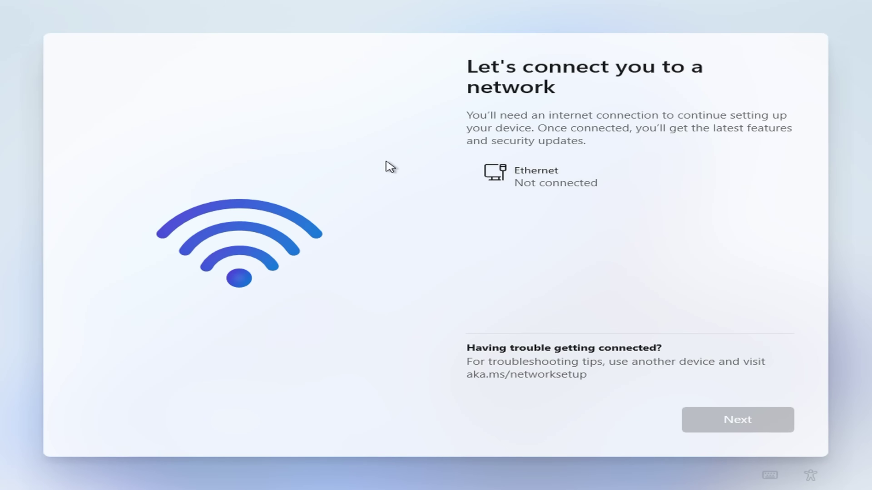
Open an administrator Command Prompt with Shift+F10 and launch File Explorer via explorer
key(shift+F10)
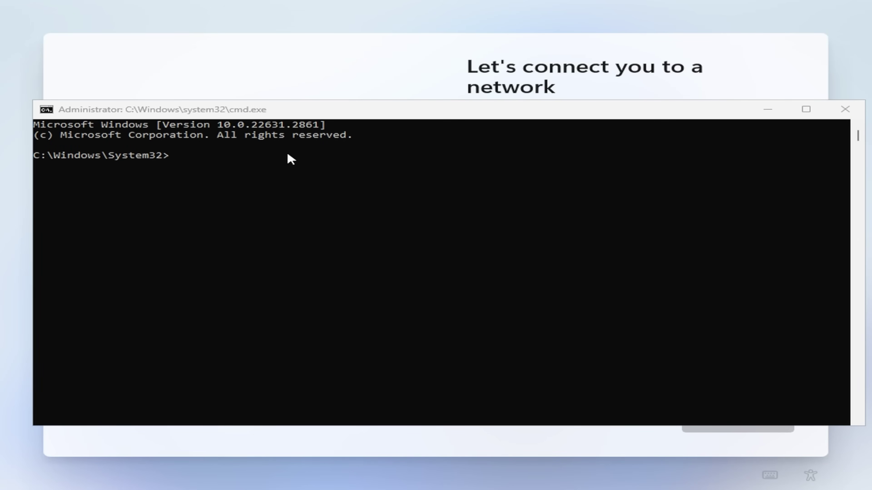
click(277, 156)
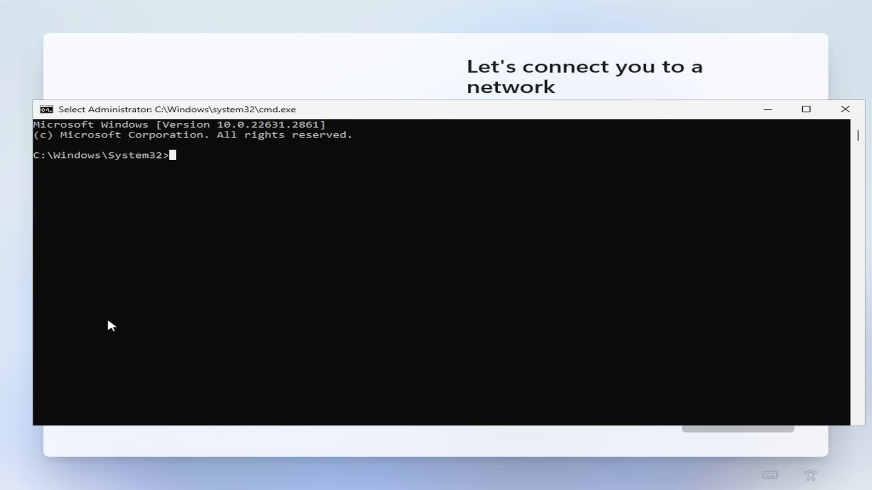
text(explorer)
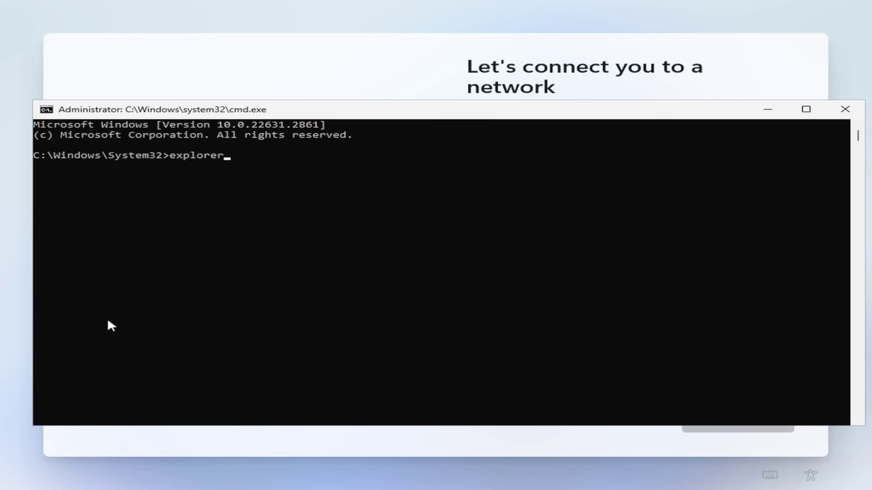
key(Return)
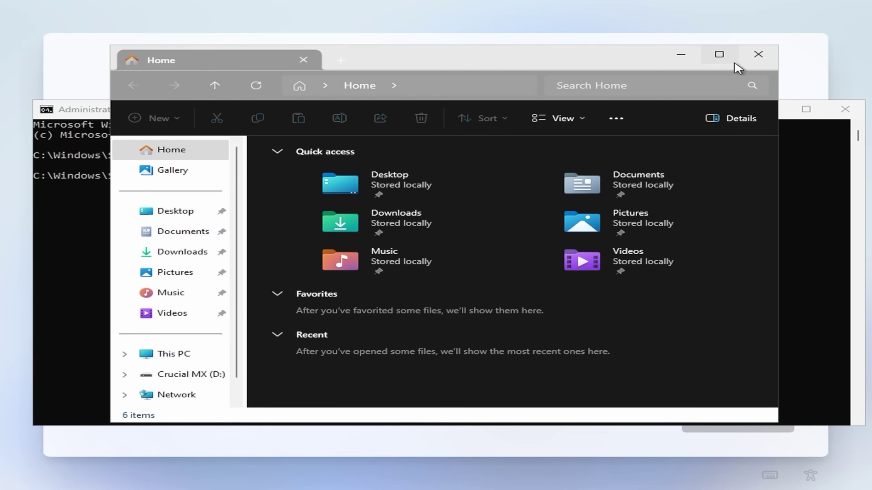
Maximize File Explorer and browse to the phone's Download > mb_driver_2682_mtk_5.4.0.2859 folder
click(721, 57)
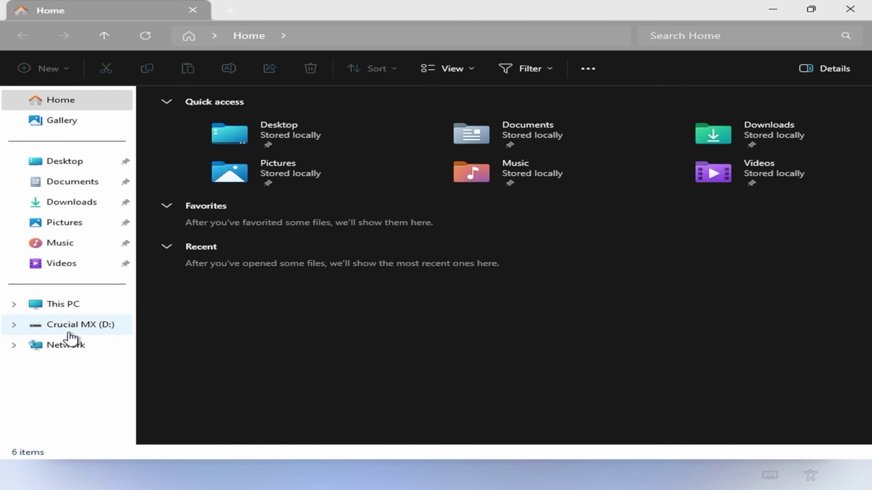
click(48, 305)
double_click(250, 125)
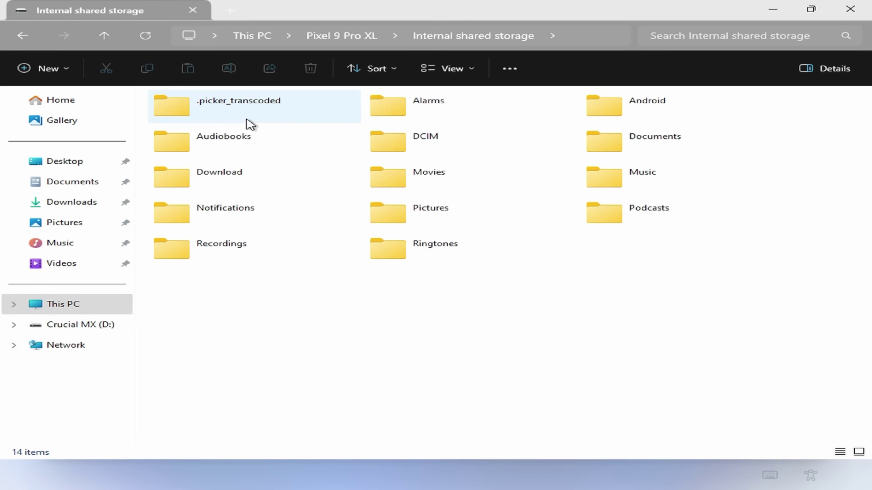
double_click(253, 176)
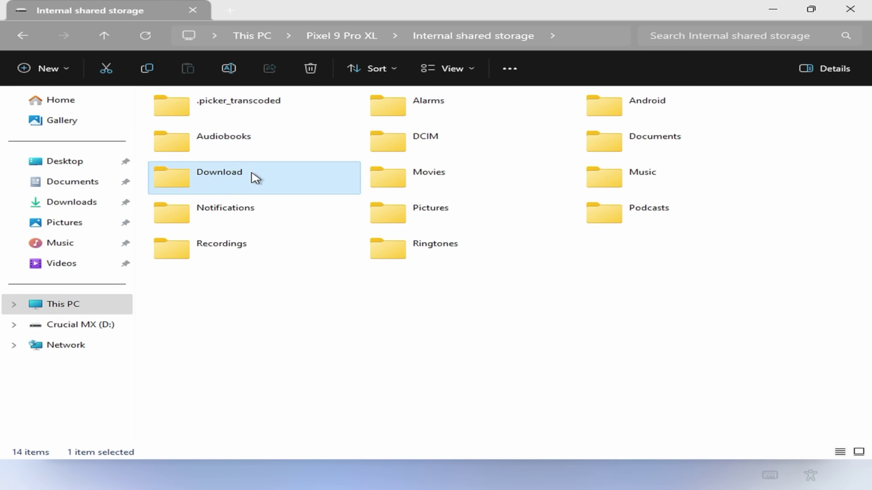
double_click(287, 116)
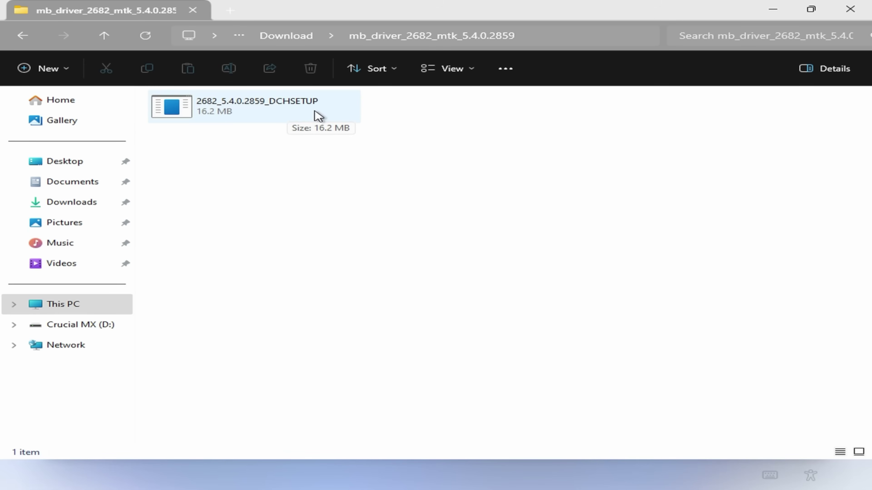
Run the 2682_5.4.0.2859_DCHSETUP installer, allowing it past SmartScreen and User Account Control
click(319, 117)
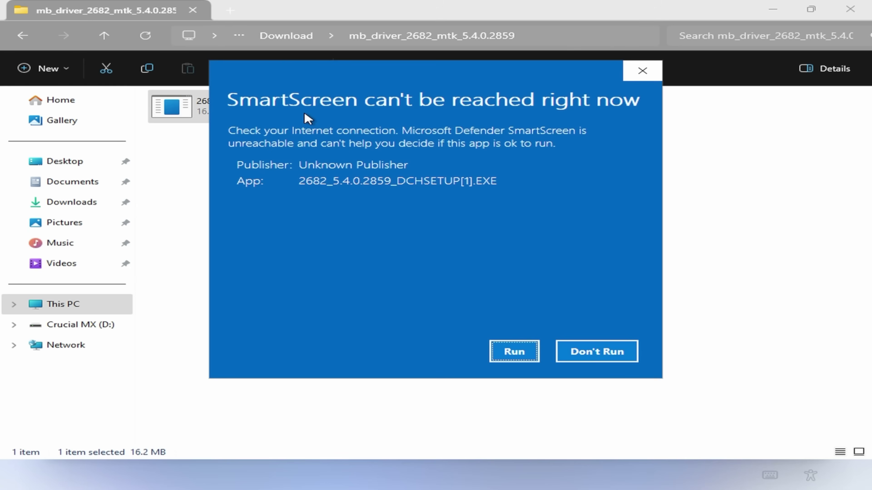
click(525, 349)
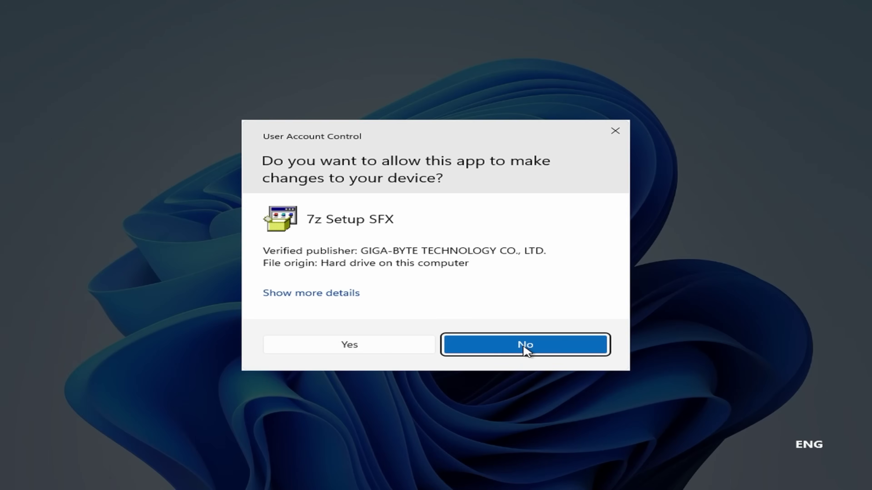
click(418, 355)
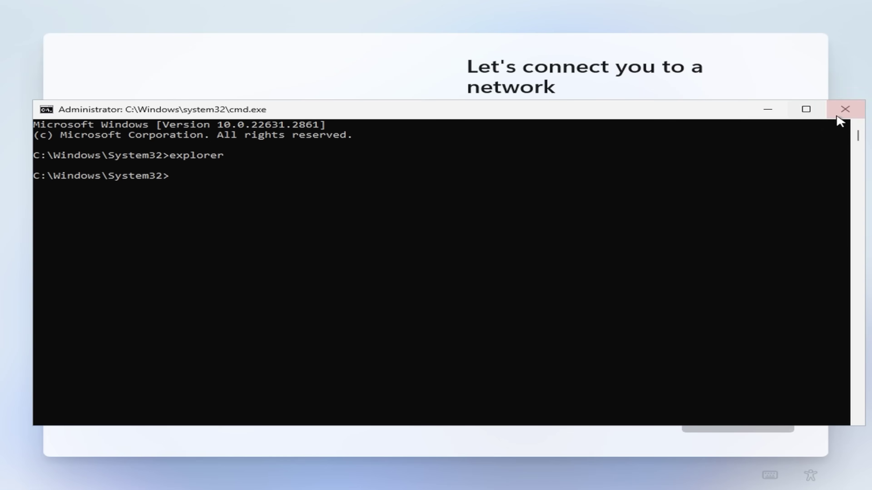
Close the command window and start connecting to the ASUS Wi-Fi network
click(841, 115)
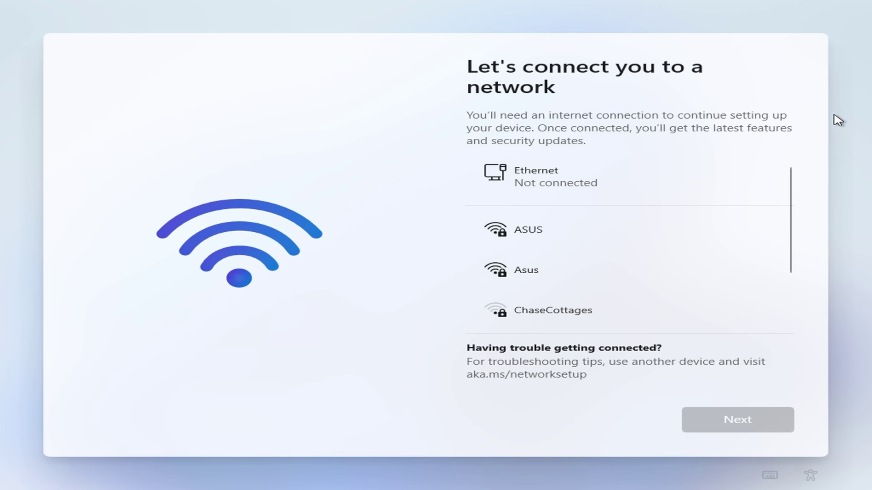
click(667, 219)
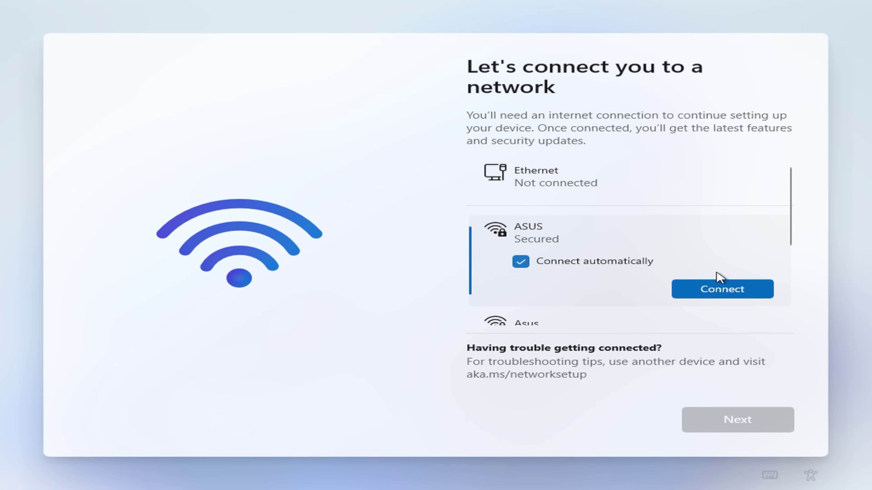
click(723, 289)
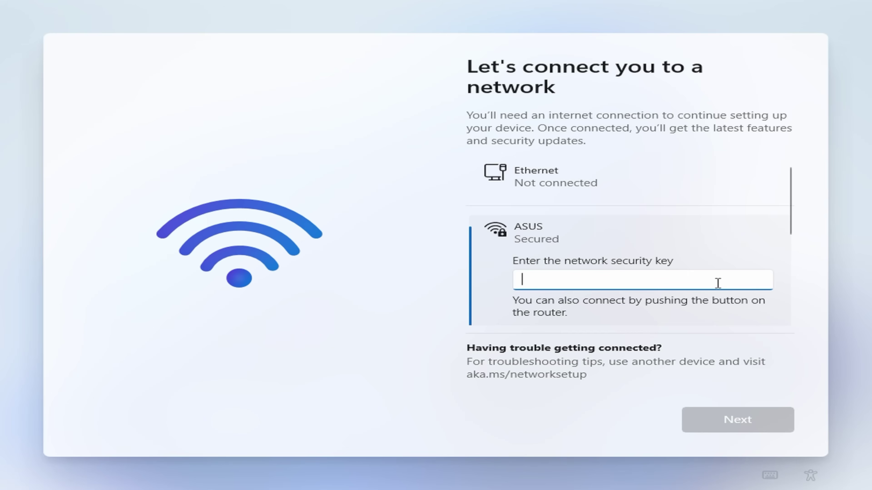